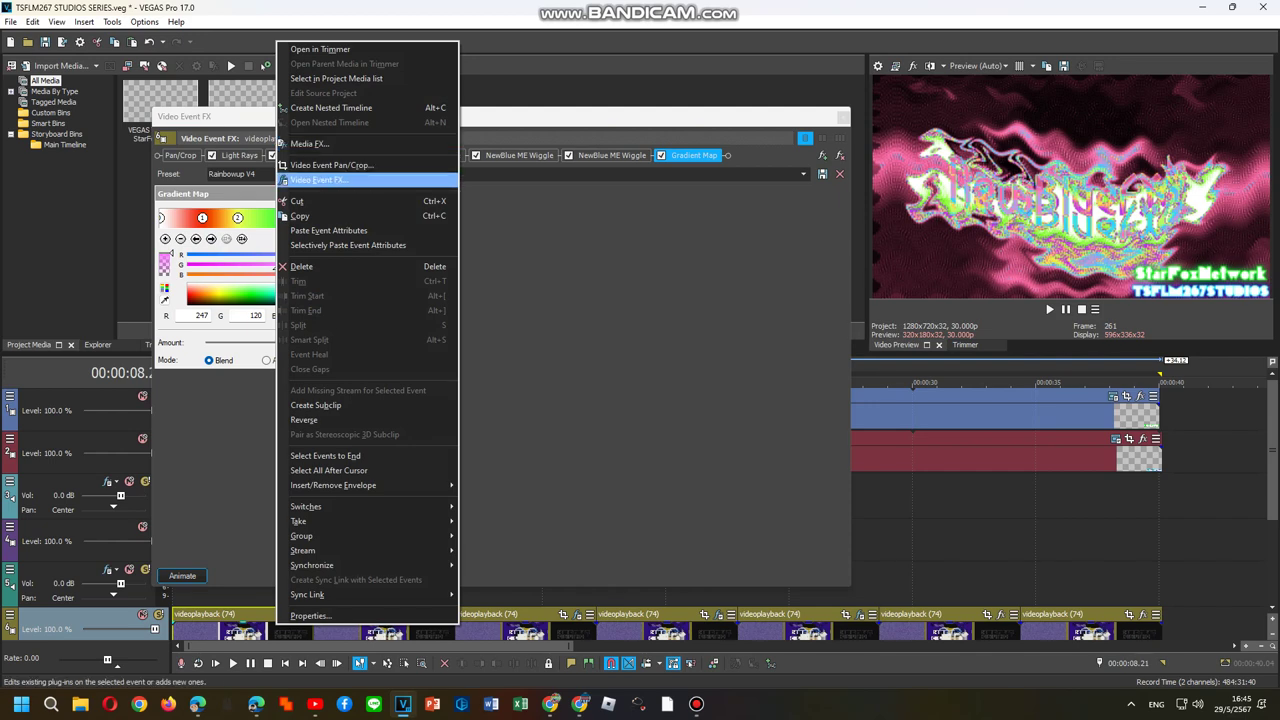
Examine the video effect chains of the first two videoplayback (74) clips and every colour point of the second clip's Gradient Map.
left_click(318, 180)
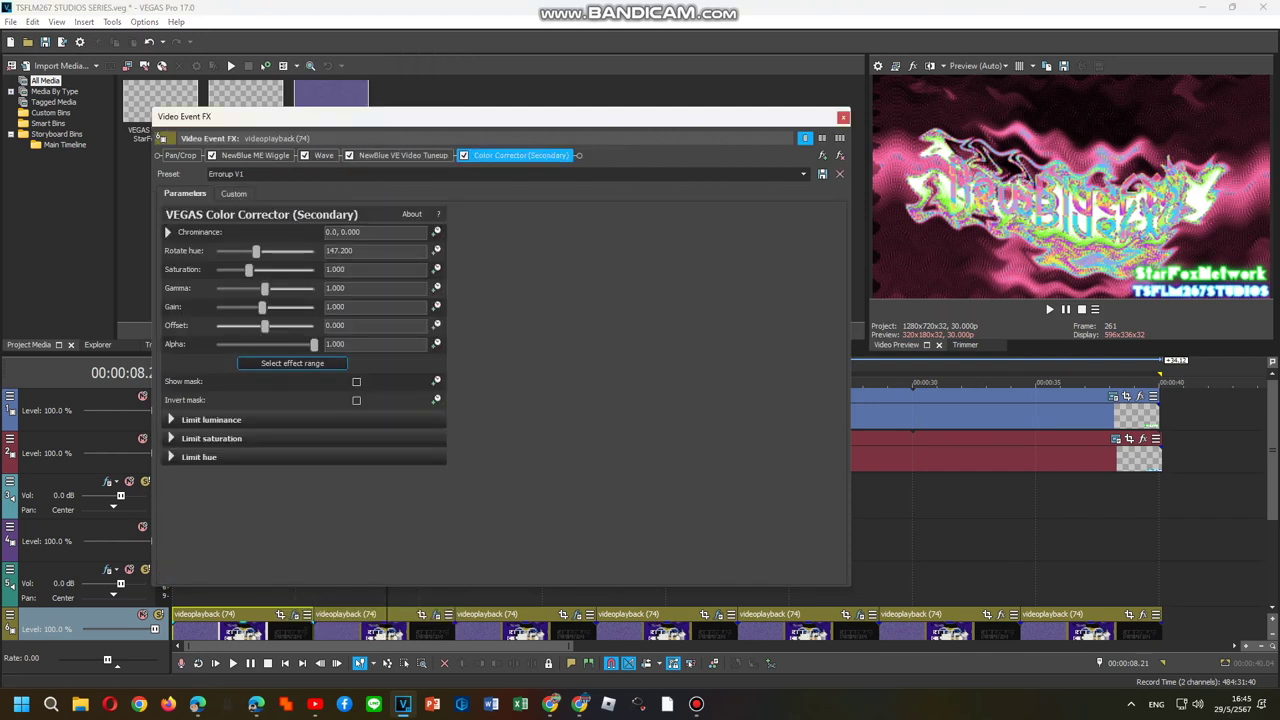
left_click(400, 155)
right_click(370, 625)
left_click(412, 181)
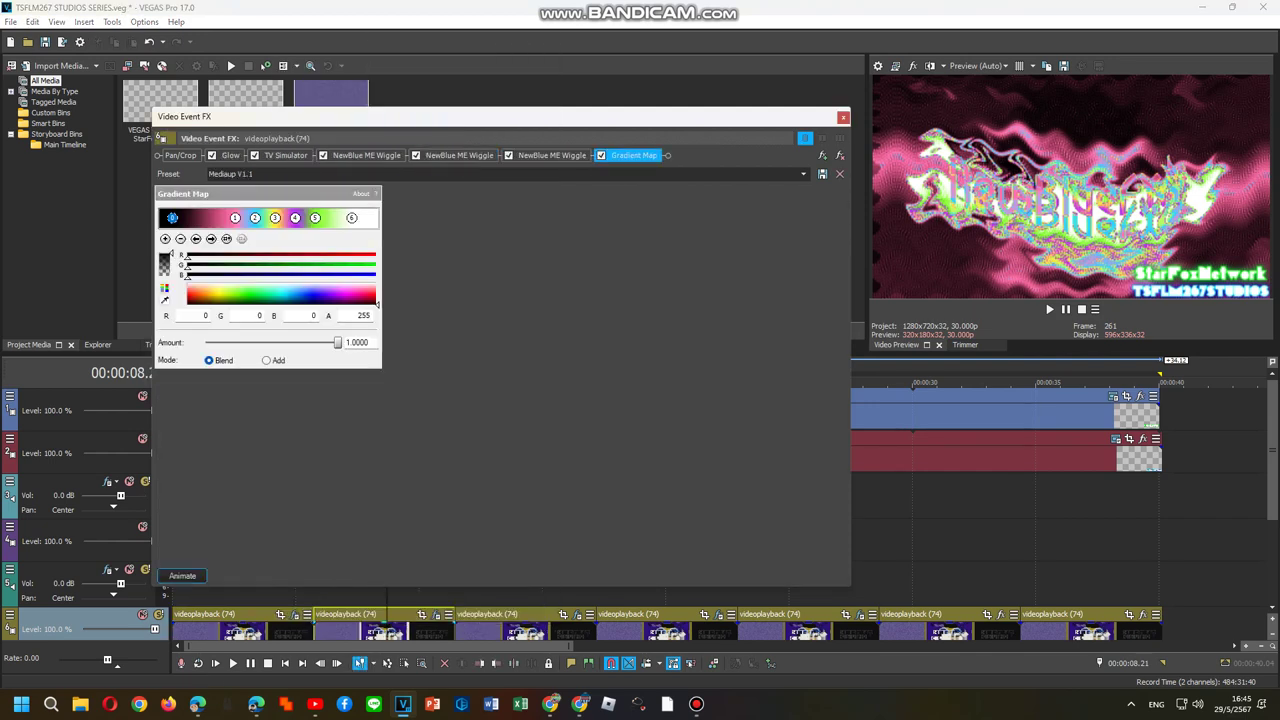
left_click(211, 239)
left_click(211, 239)
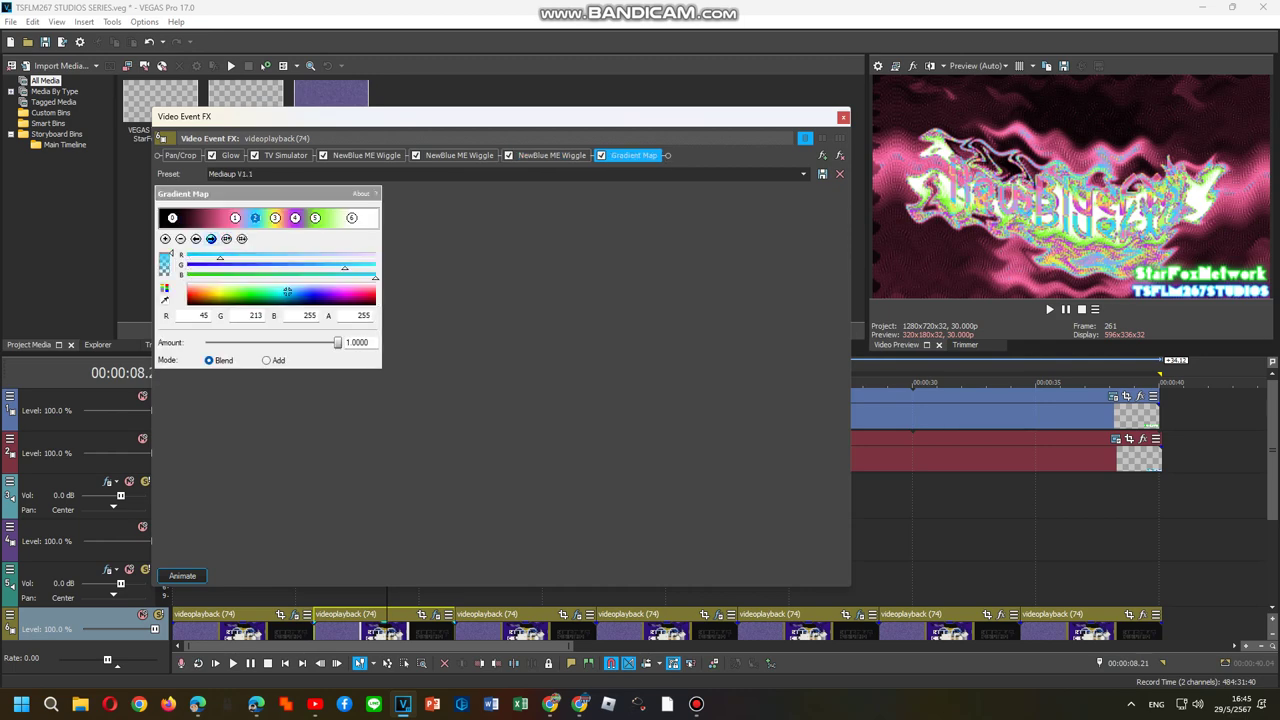
left_click(211, 239)
left_click(211, 239)
left_click(211, 239)
left_click(211, 239)
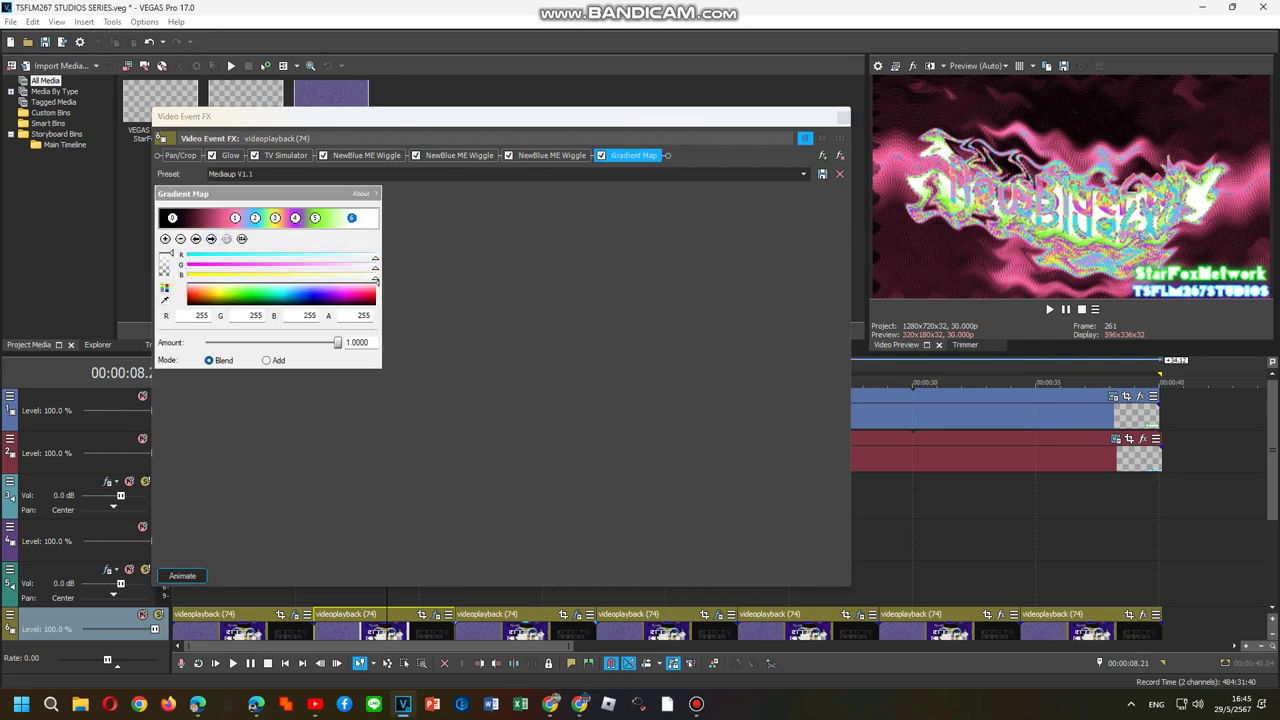
Examine the third videoplayback (74) clip's Gradient Map, going through its colour points up to the last one.
right_click(588, 637)
left_click(630, 190)
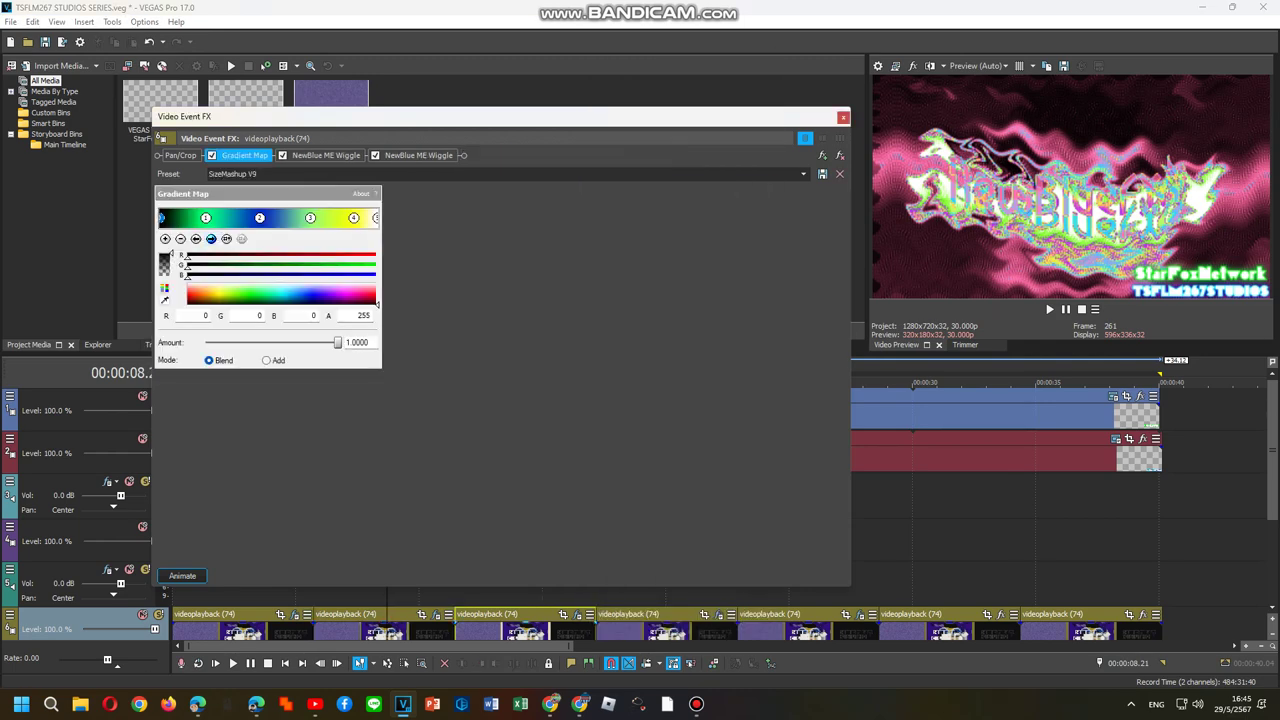
left_click(211, 239)
left_click(211, 239)
left_click(211, 239)
left_click(211, 239)
left_click(211, 239)
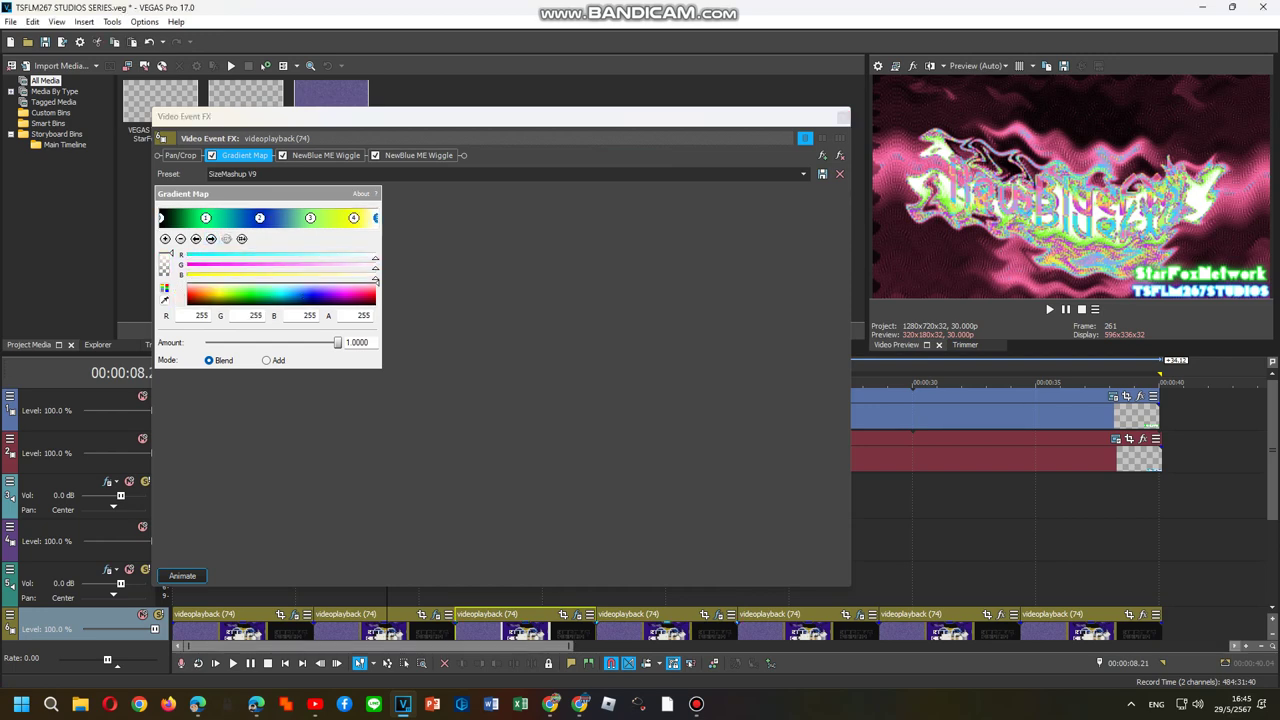
Examine the fourth videoplayback (74) clip's Gradient Map colour points one after another.
right_click(672, 628)
left_click(676, 190)
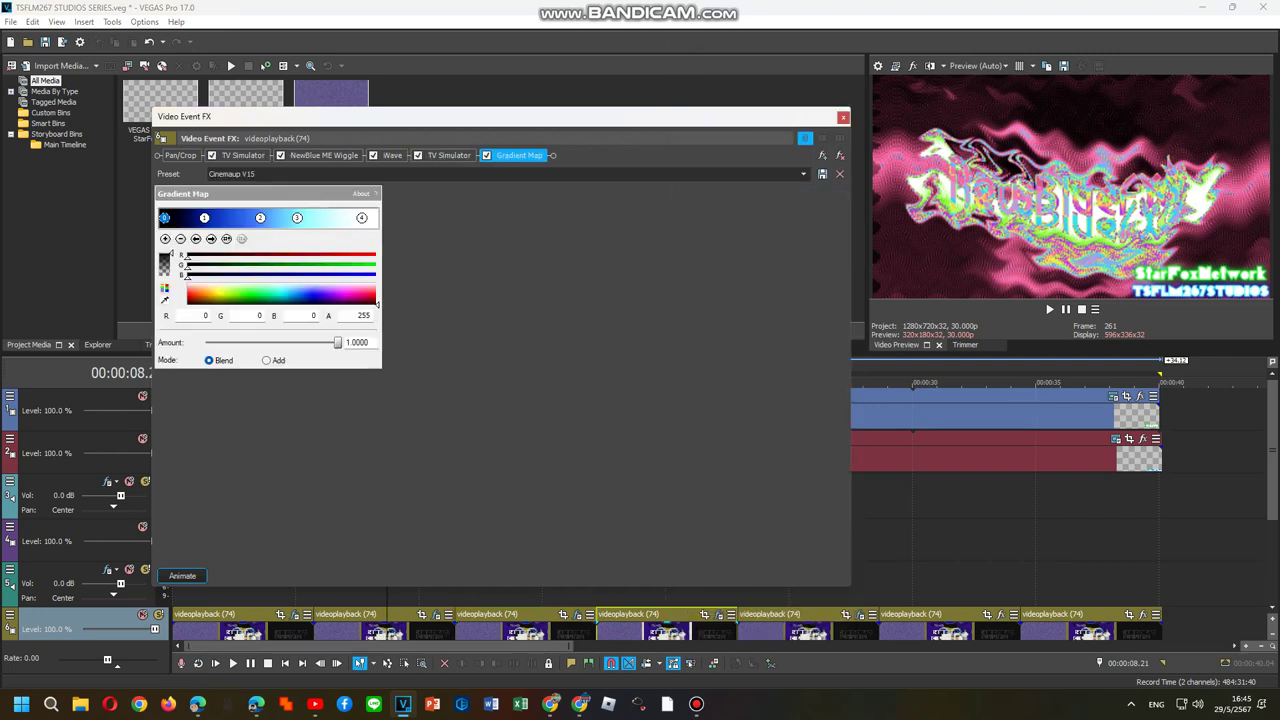
left_click(211, 239)
left_click(211, 239)
left_click(211, 239)
left_click(211, 239)
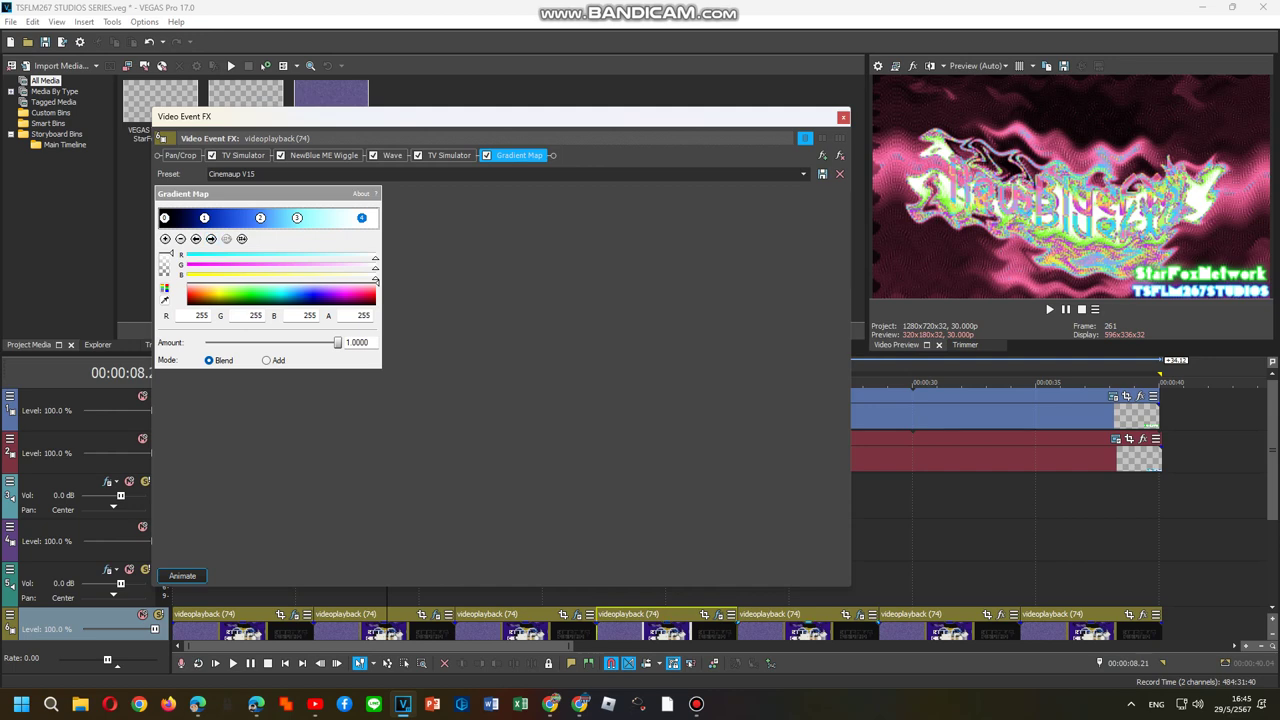
Apply the Musicup V2 filter package to the sixth videoplayback (74) video clip.
right_click(930, 628)
left_click(970, 180)
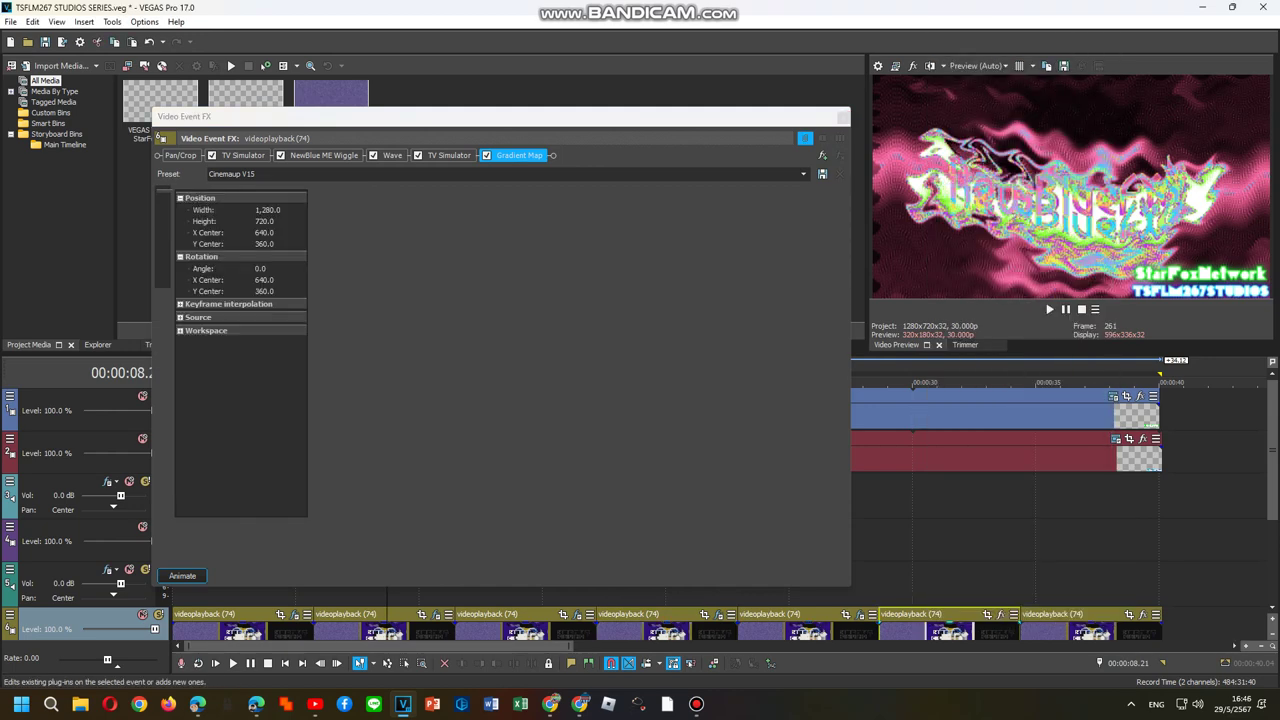
left_click(805, 138)
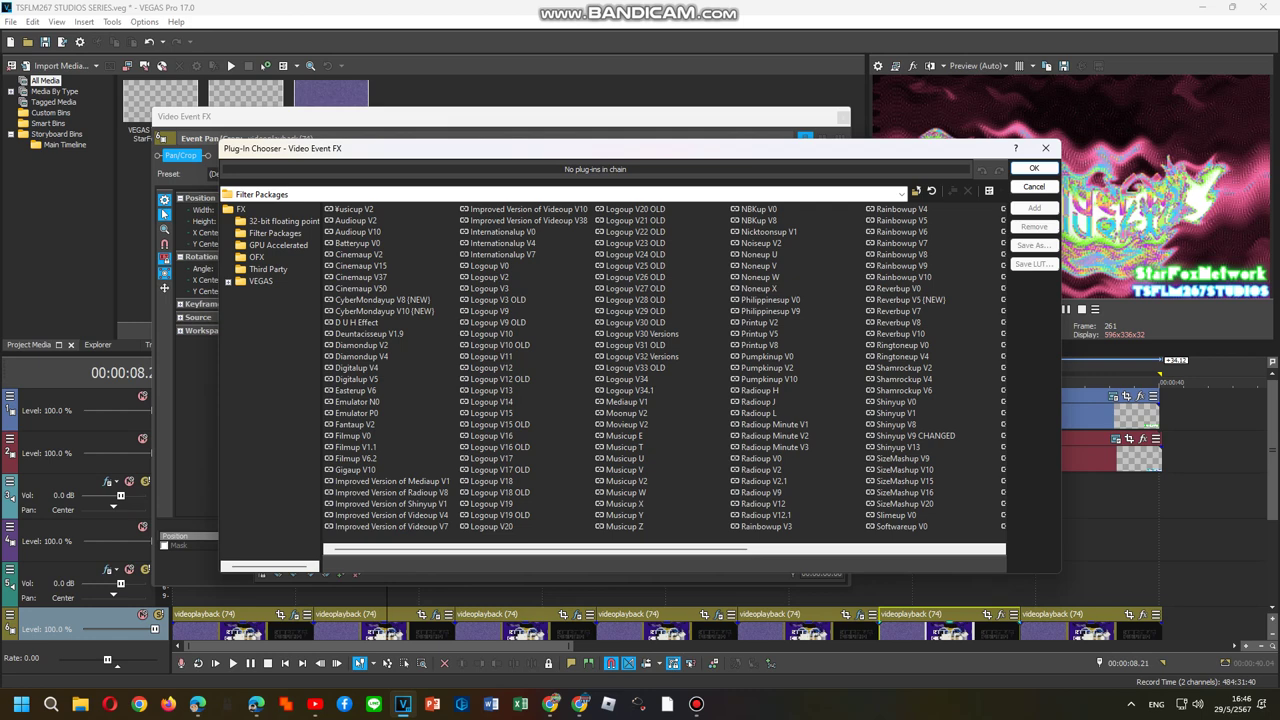
double_click(626, 481)
left_click(1034, 168)
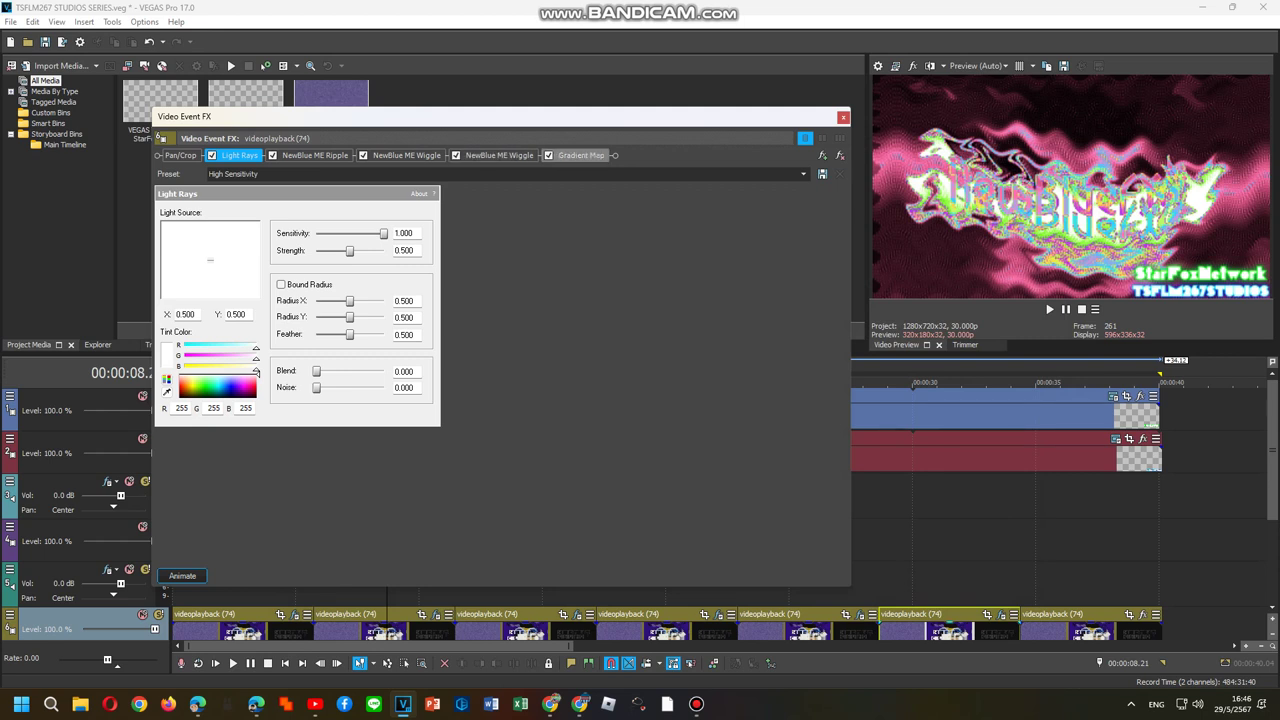
Set the sixth clip's Gradient Map effect to the Internationalup V7 preset.
left_click(580, 155)
left_click(803, 174)
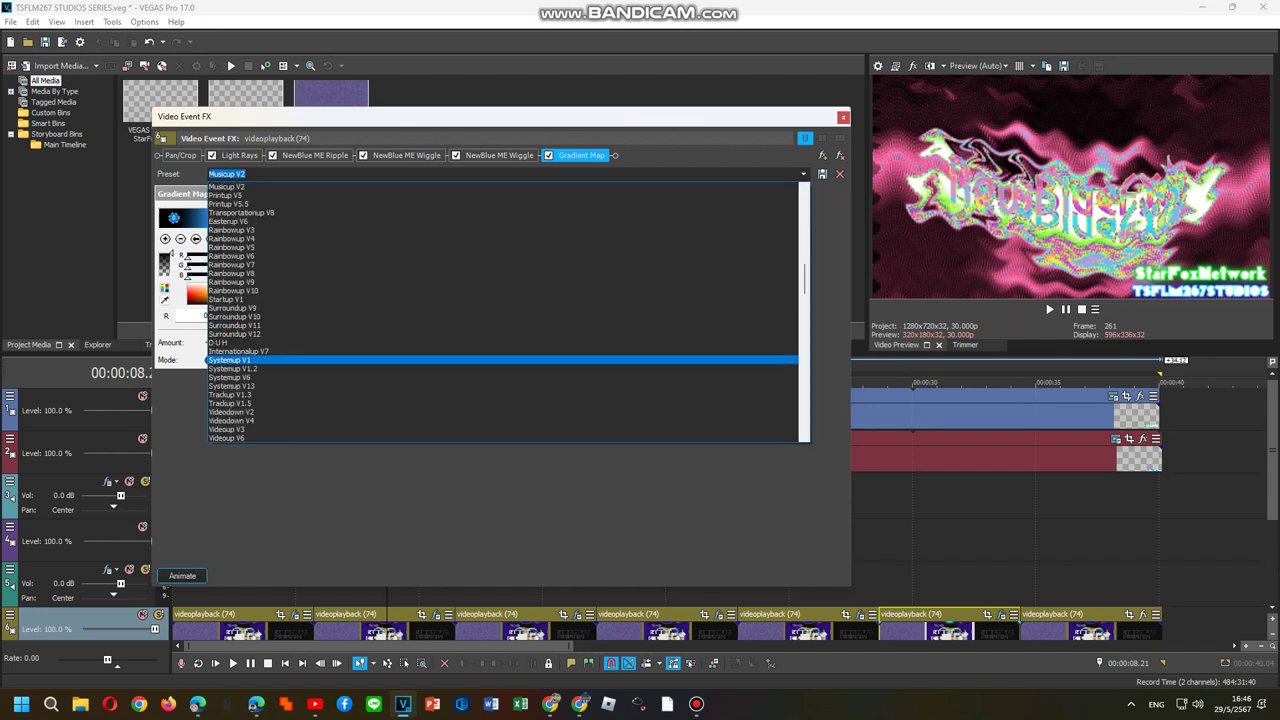
left_click(240, 351)
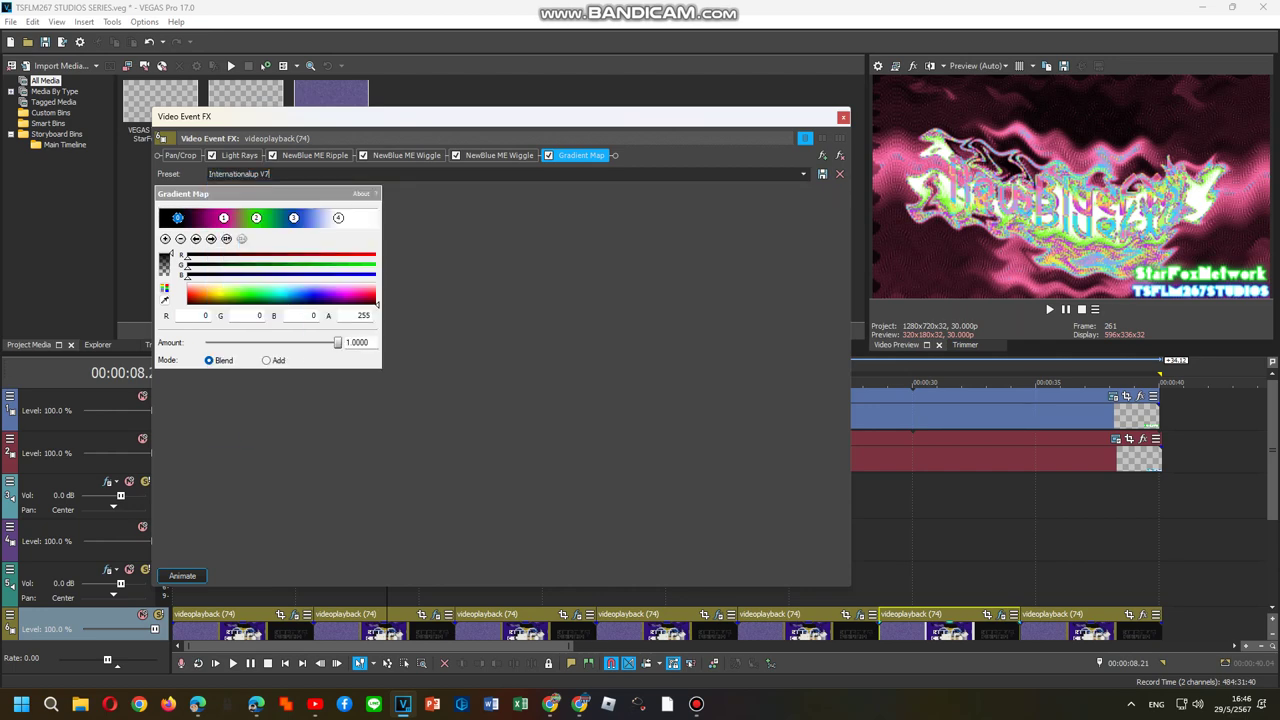
Apply the Shinyup V1 filter package to the seventh videoplayback (74) video clip.
right_click(1055, 630)
left_click(1100, 184)
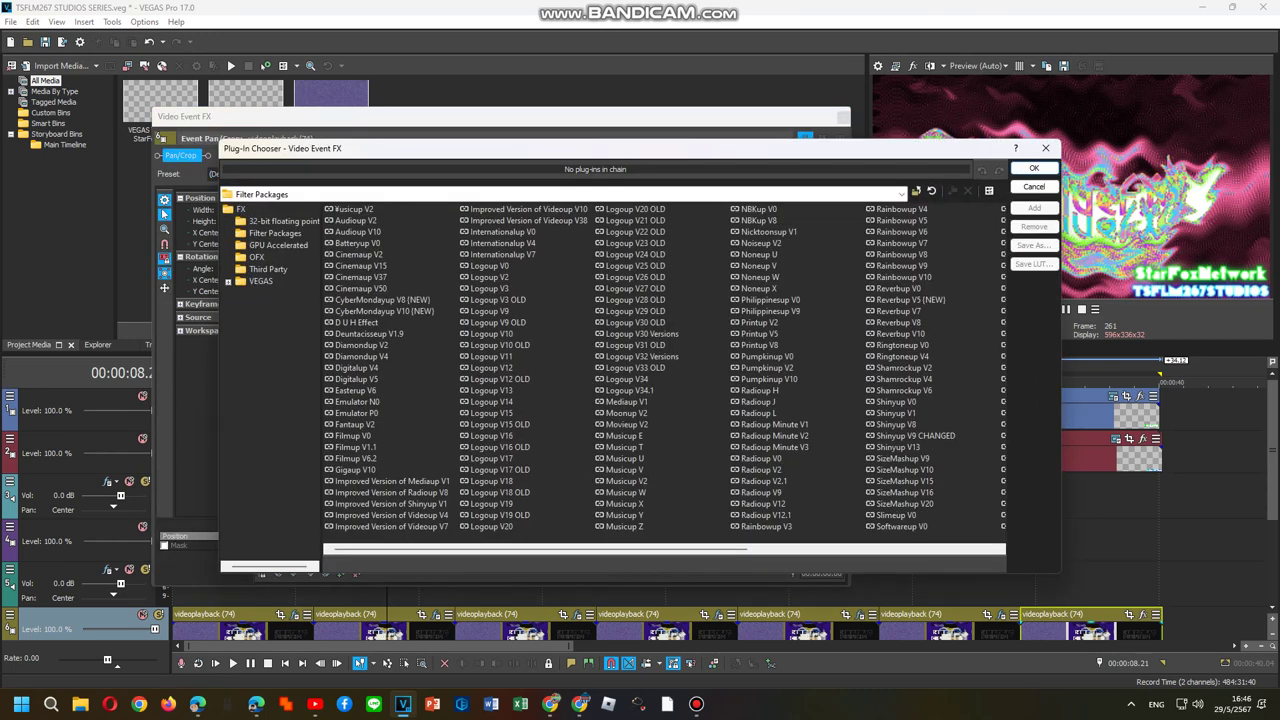
double_click(891, 412)
left_click(1034, 168)
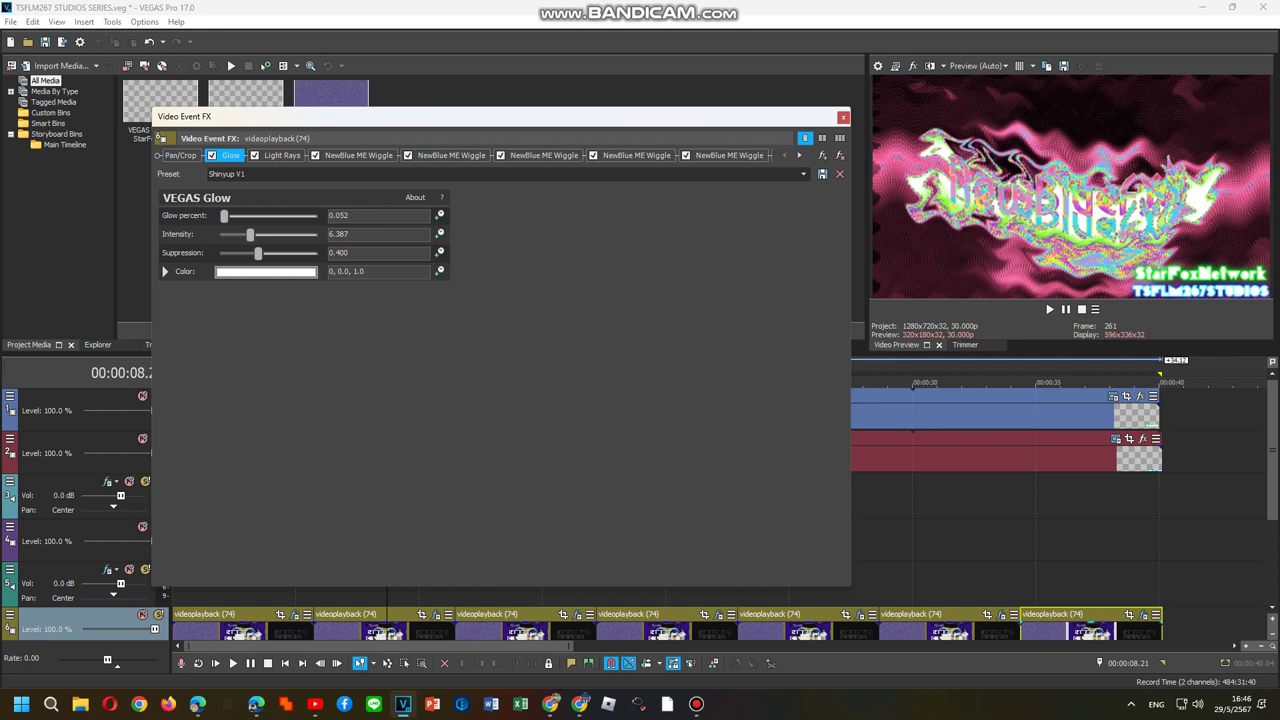
Set the seventh clip's Gradient Map effect to the Videoup V1 preset and close its effects window.
left_click(803, 174)
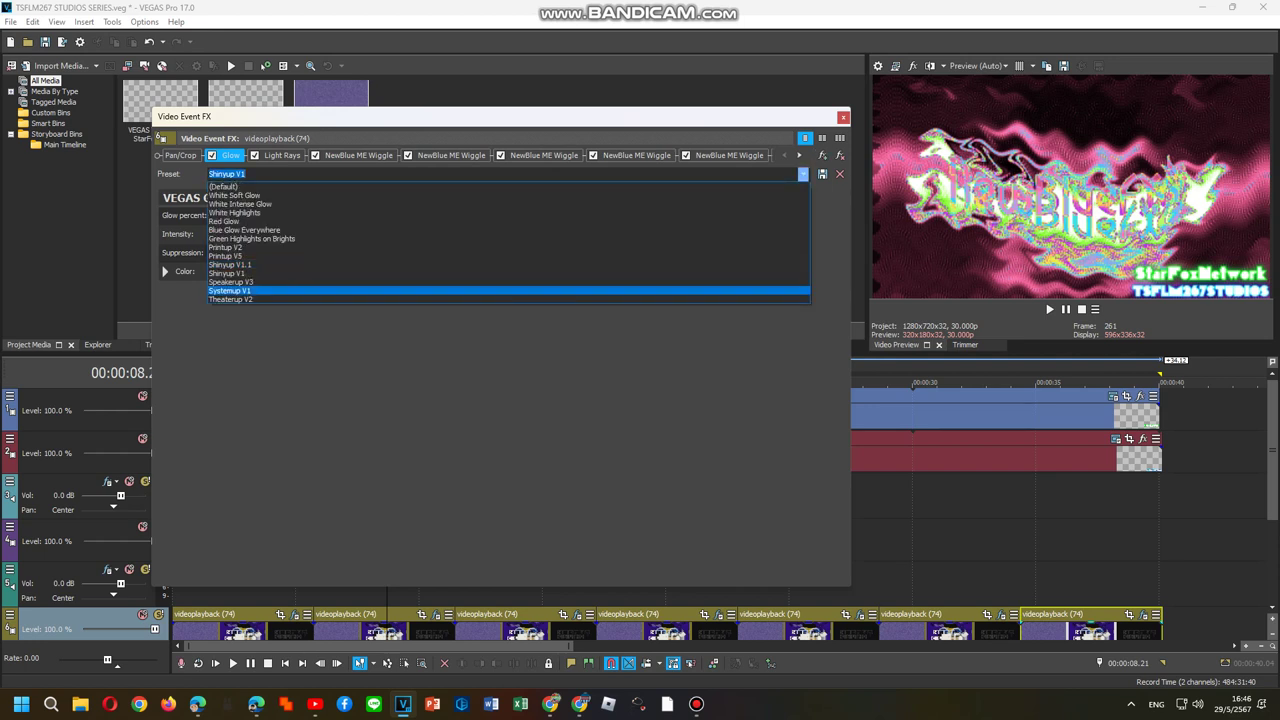
left_click(799, 155)
left_click(799, 155)
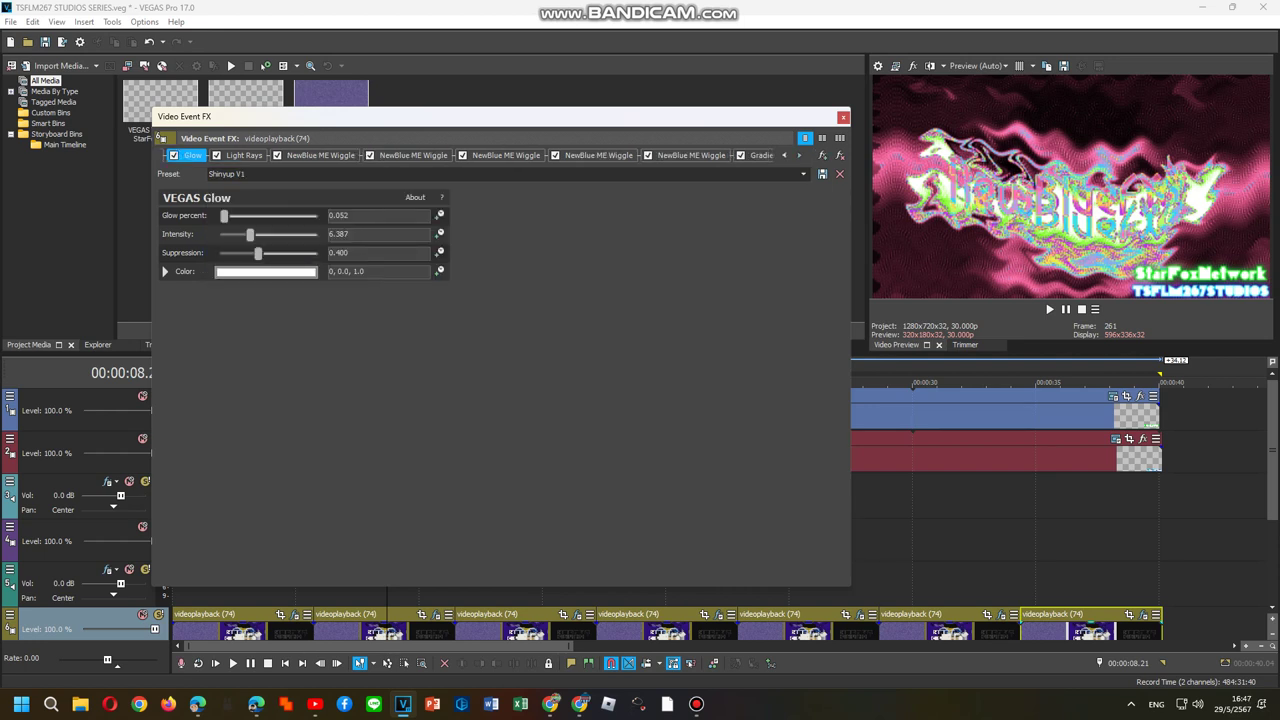
left_click(799, 155)
left_click(730, 155)
left_click(803, 174)
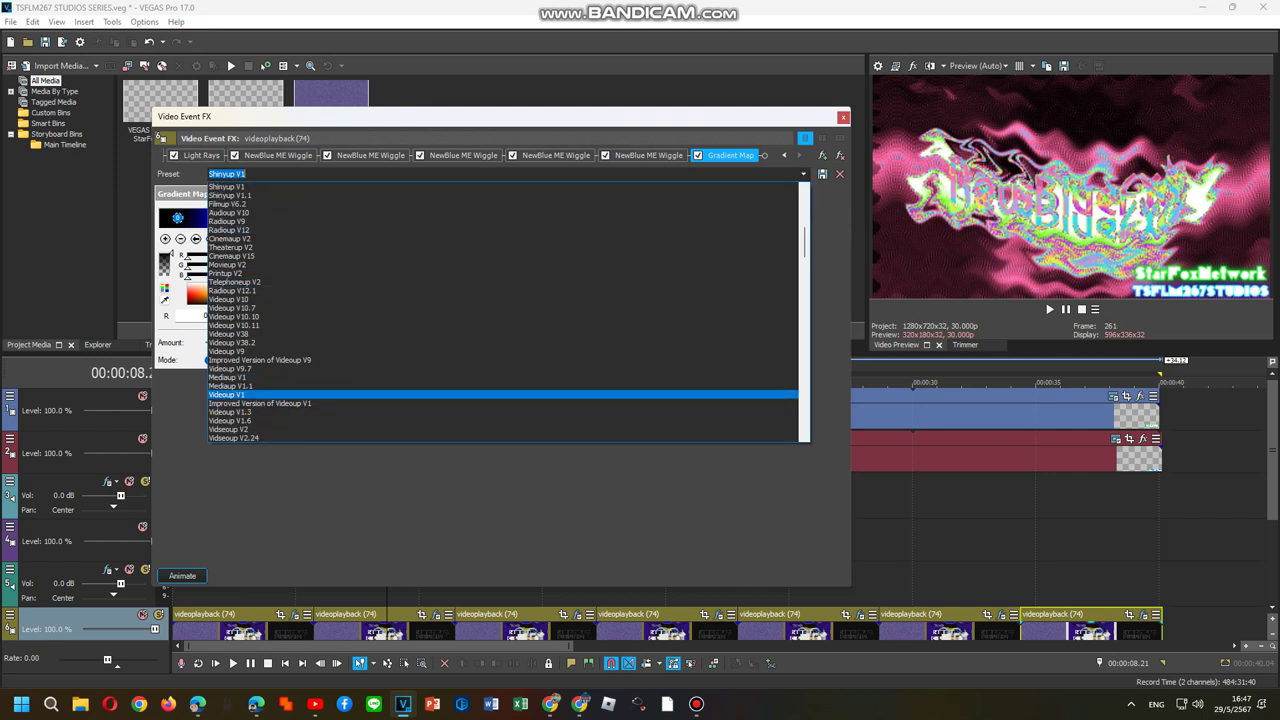
key("Return")
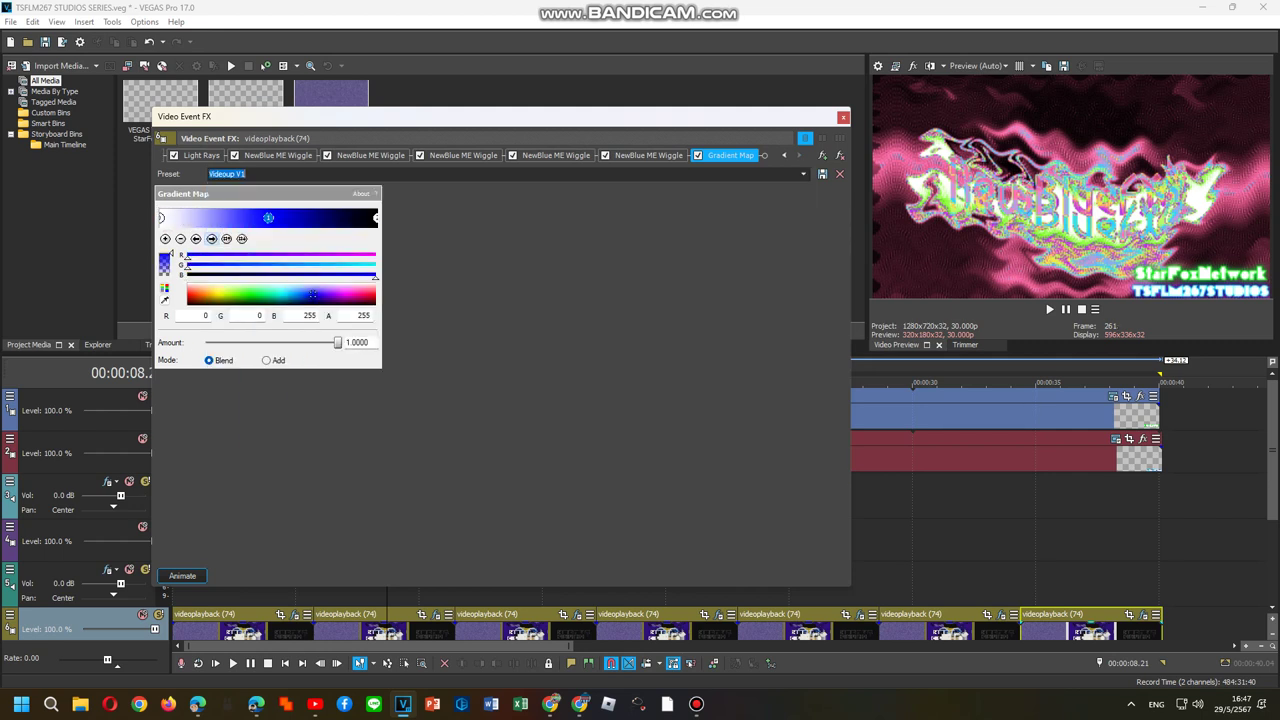
left_click(843, 118)
Select the full length of the clips as the time range and apply the Logoup V20 OLD package to the first audio clip.
left_click_drag(1272, 445, 1272, 518)
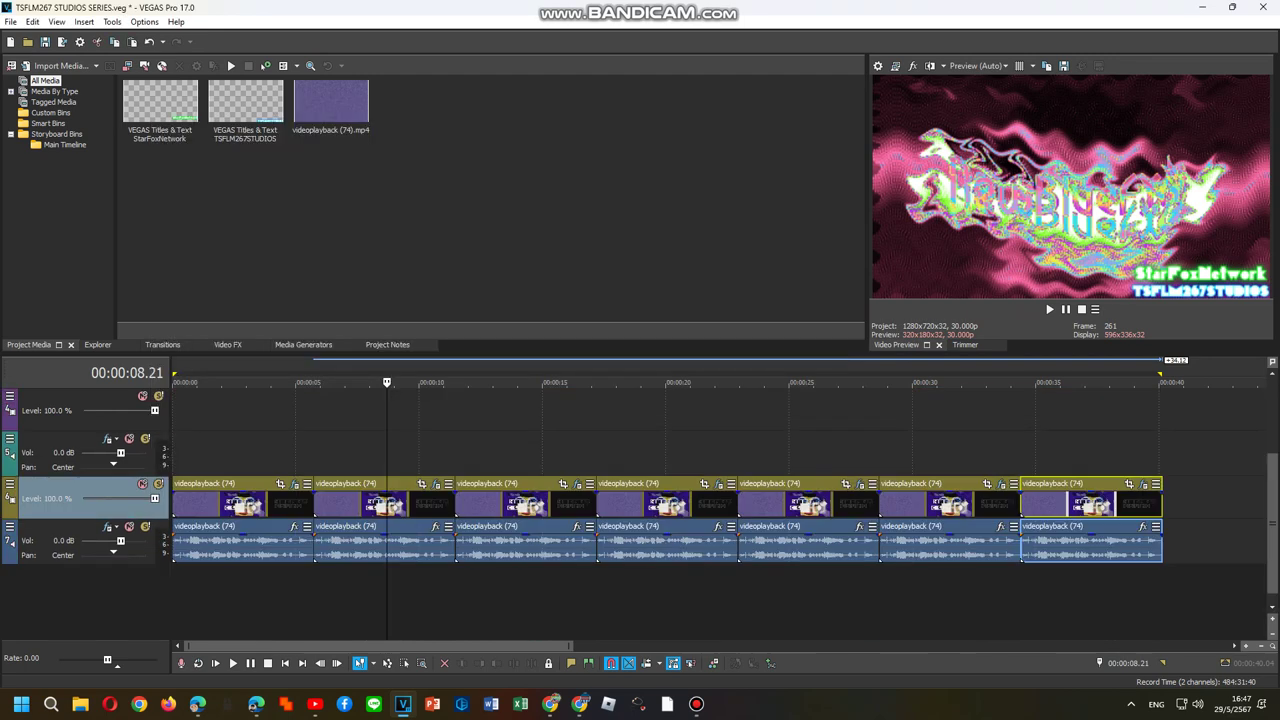
double_click(790, 453)
right_click(293, 540)
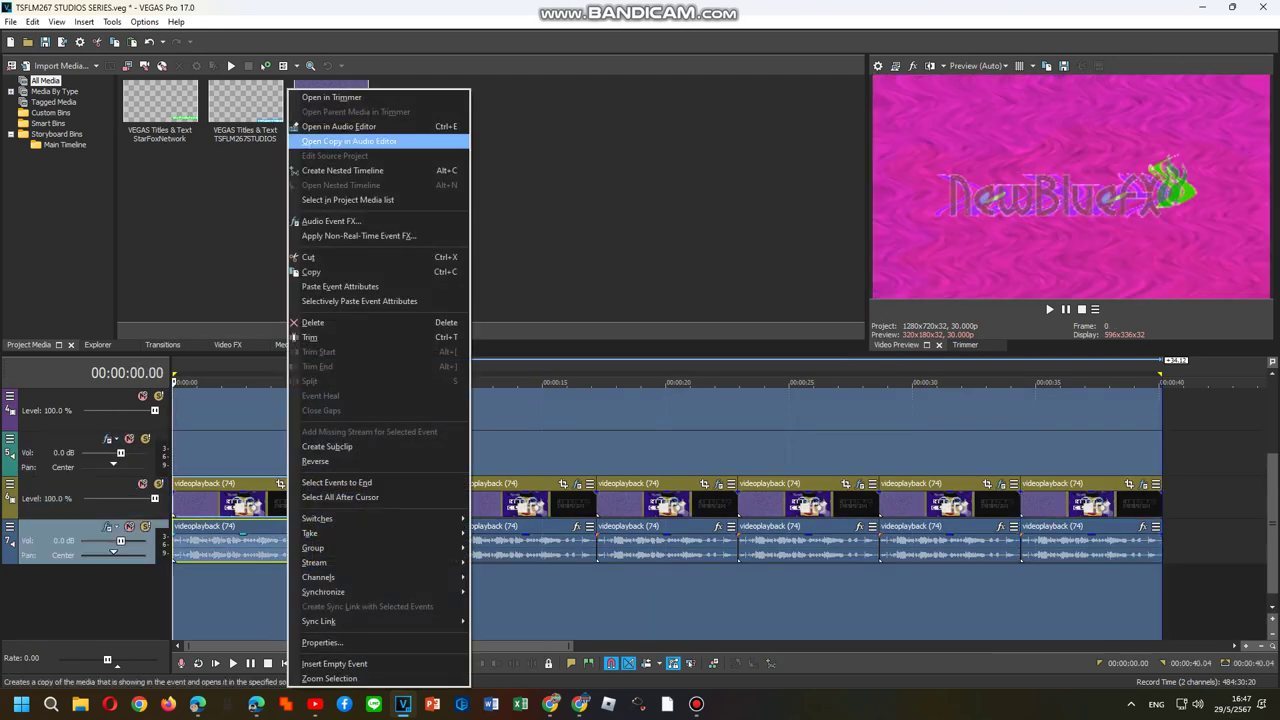
left_click(380, 222)
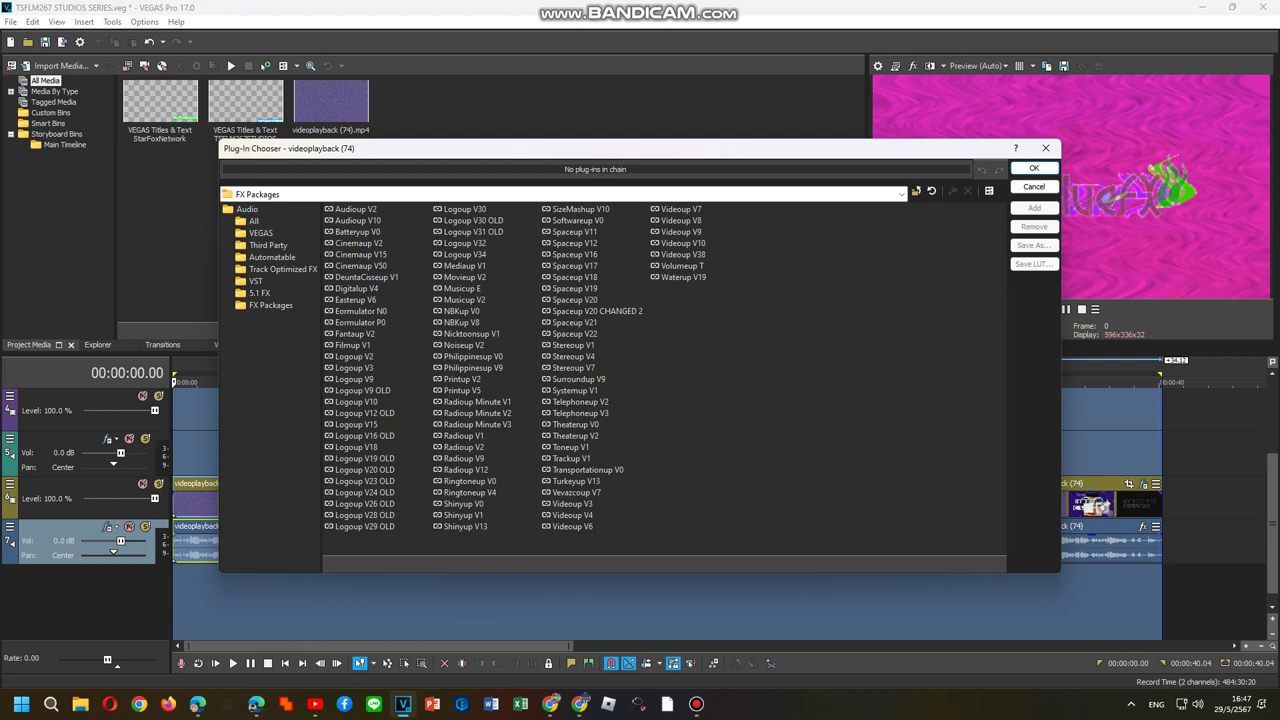
left_click(364, 470)
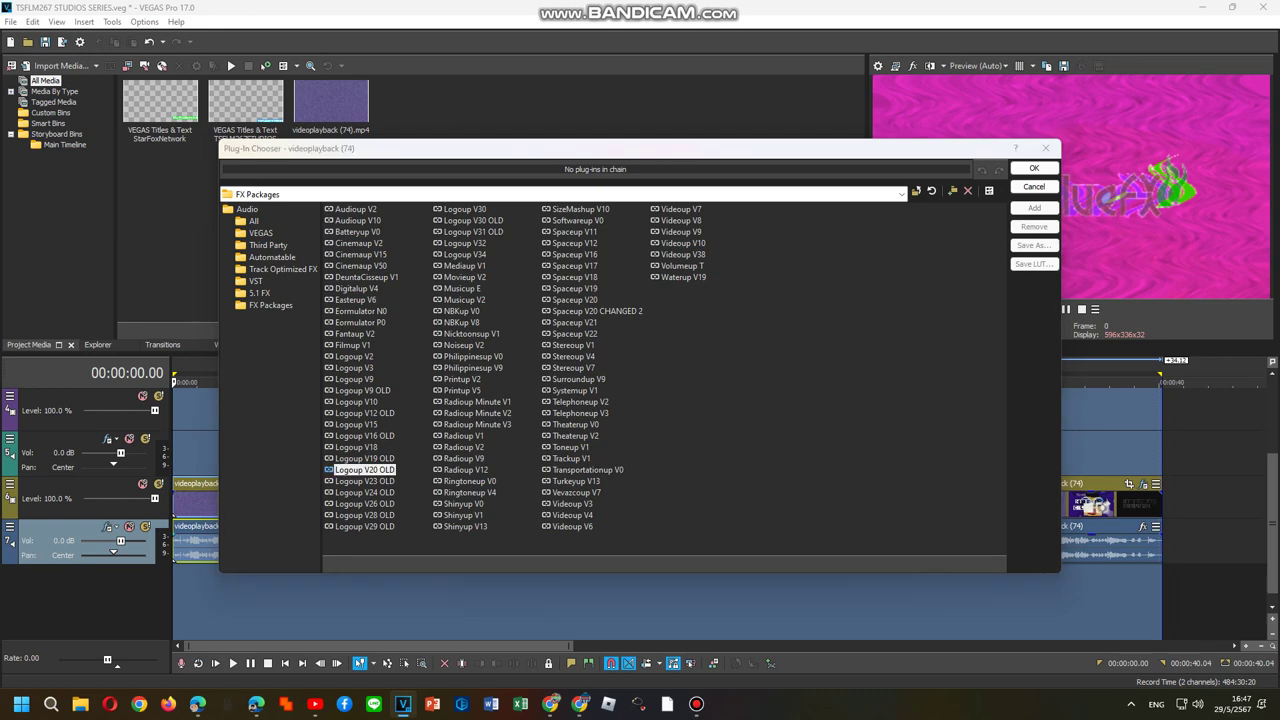
double_click(362, 469)
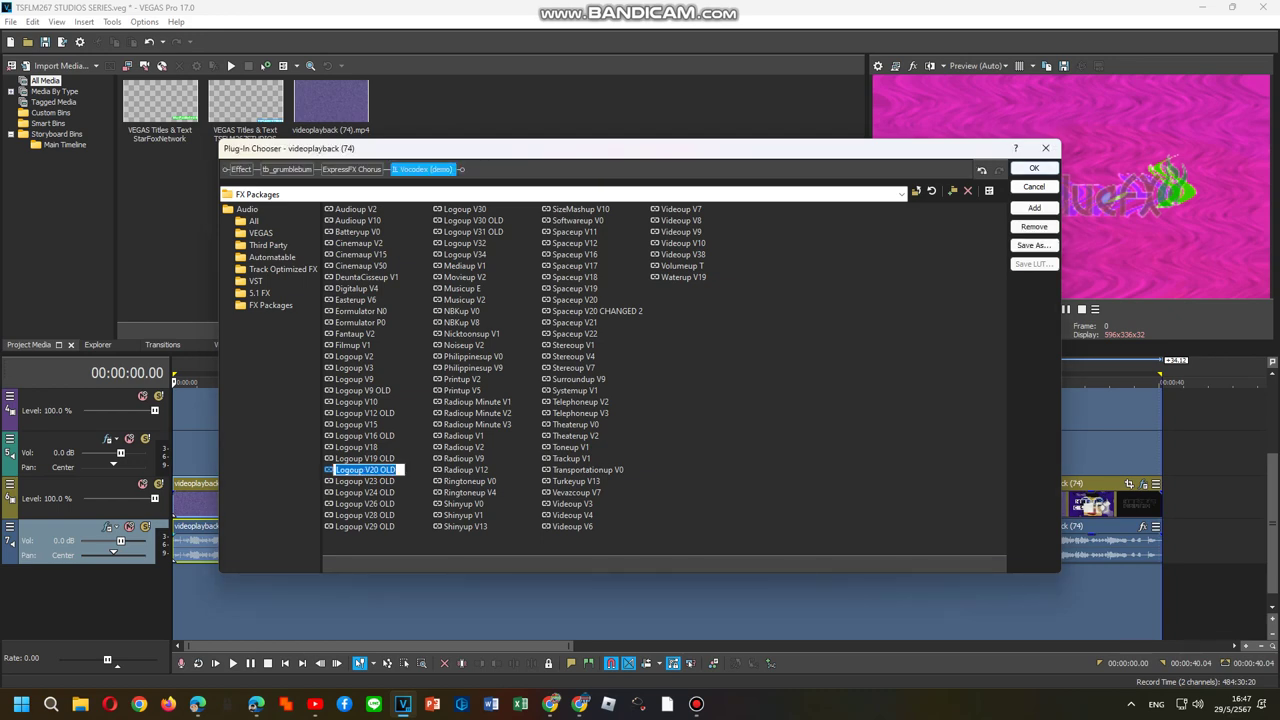
left_click(1034, 168)
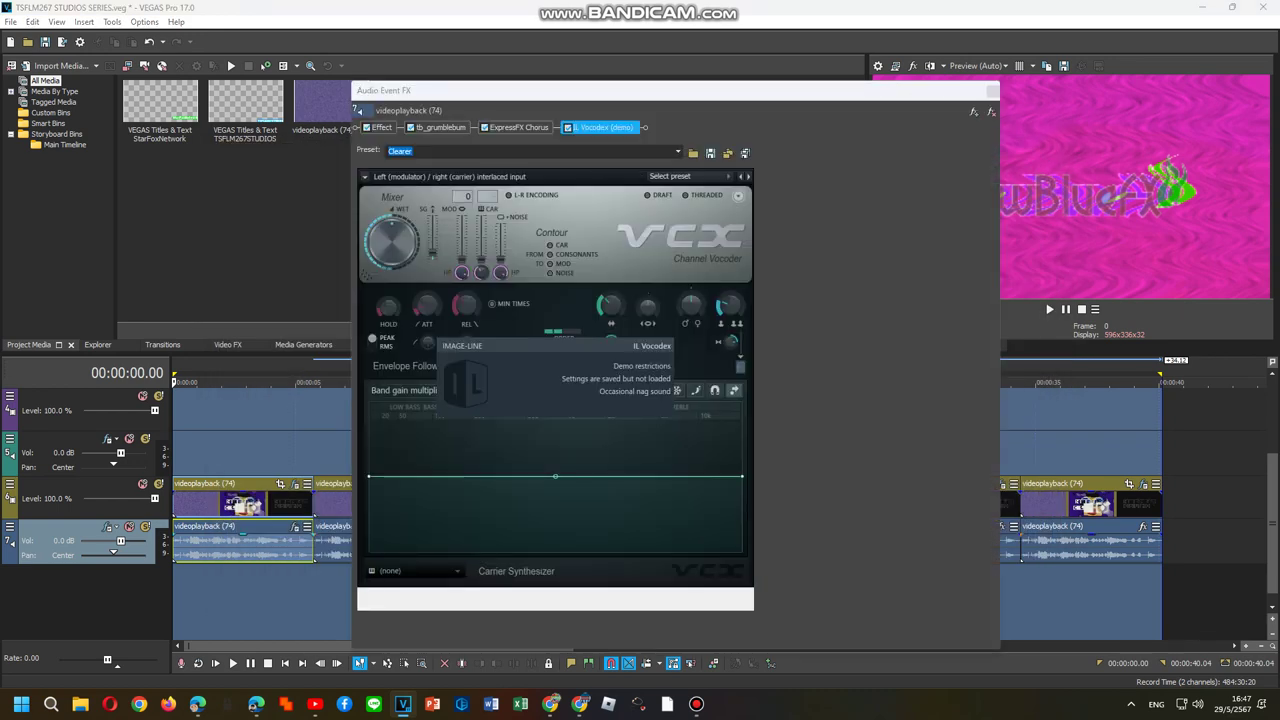
Set the first audio clip's Vocodex to the Elderly preset with the Power carrier tone.
left_click(672, 176)
left_click(670, 314)
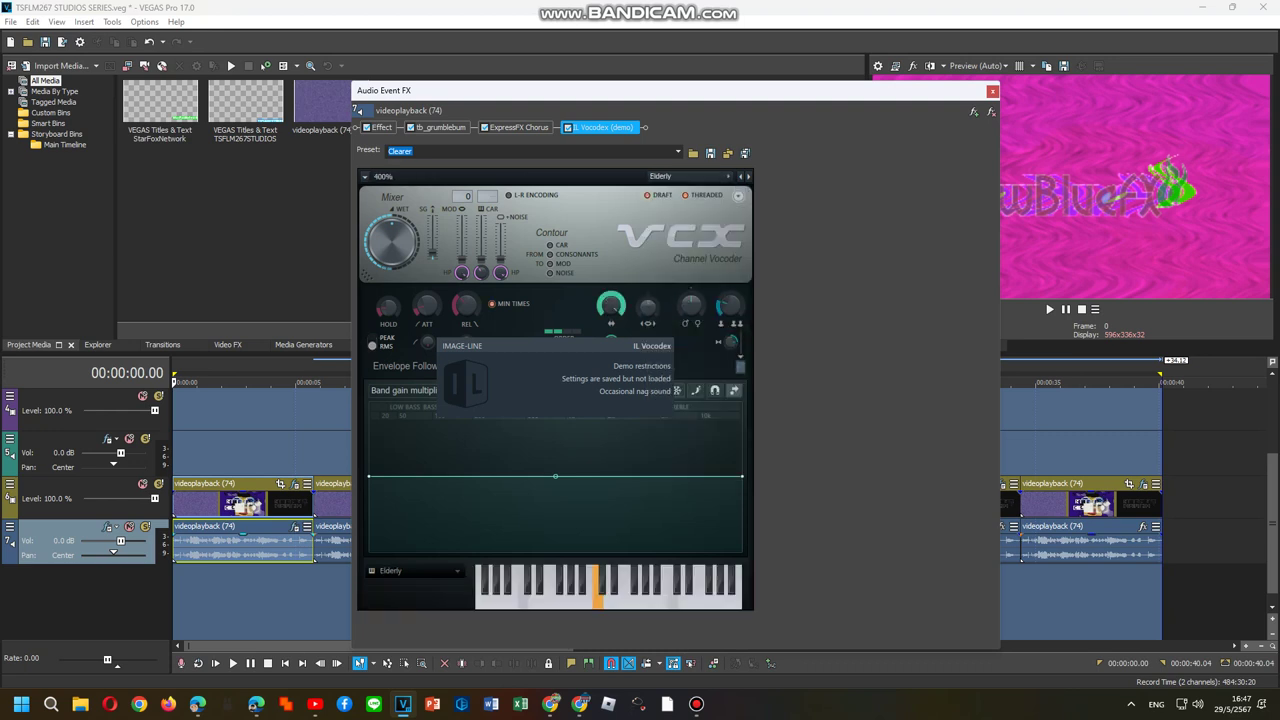
left_click(415, 571)
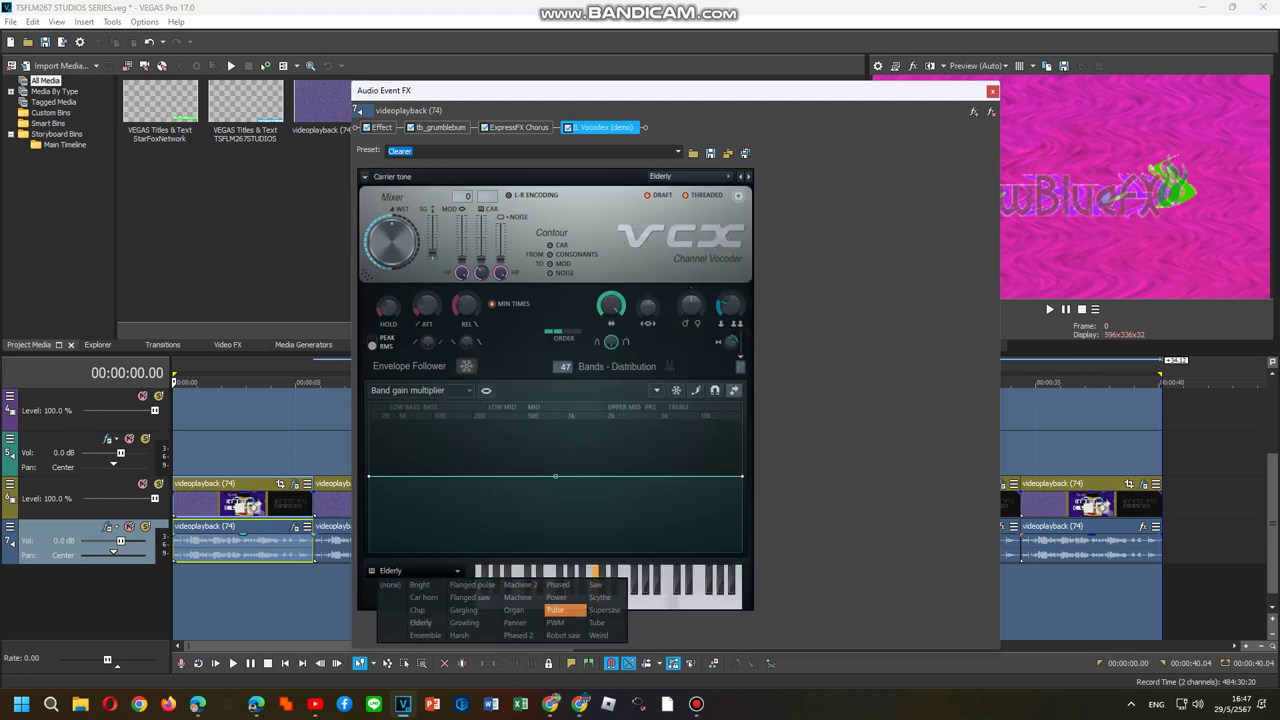
left_click(557, 597)
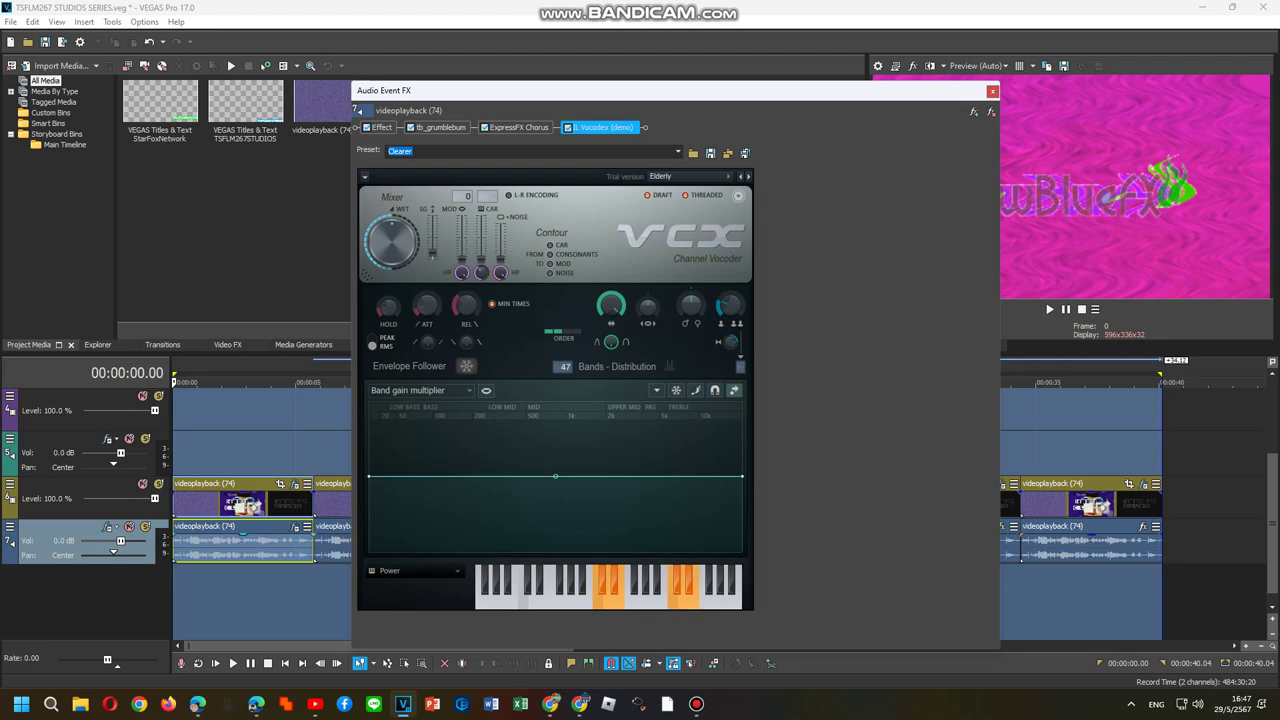
Apply the Trackup V1 audio effect package to the second audio clip.
right_click(333, 545)
left_click(385, 221)
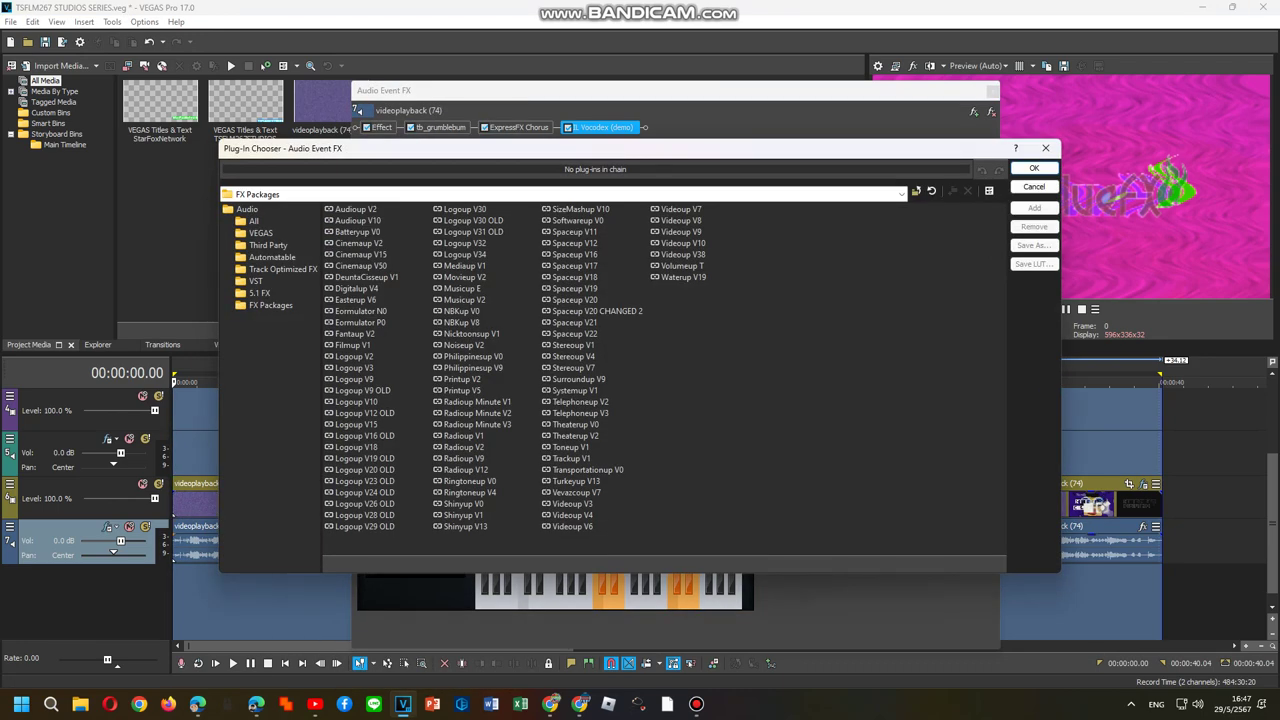
left_click(571, 459)
double_click(571, 459)
left_click(1034, 168)
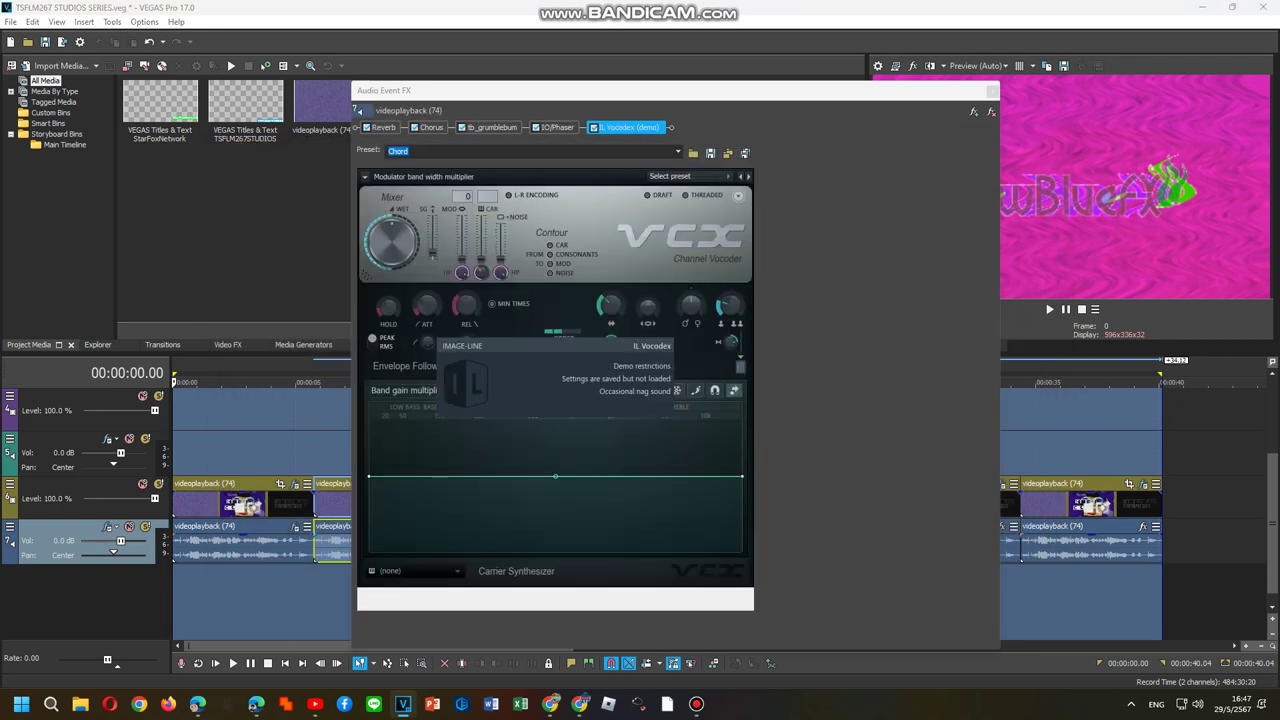
Set the second audio clip's Vocodex to the Old school preset with the Saw carrier tone and close its effects window.
left_click(690, 176)
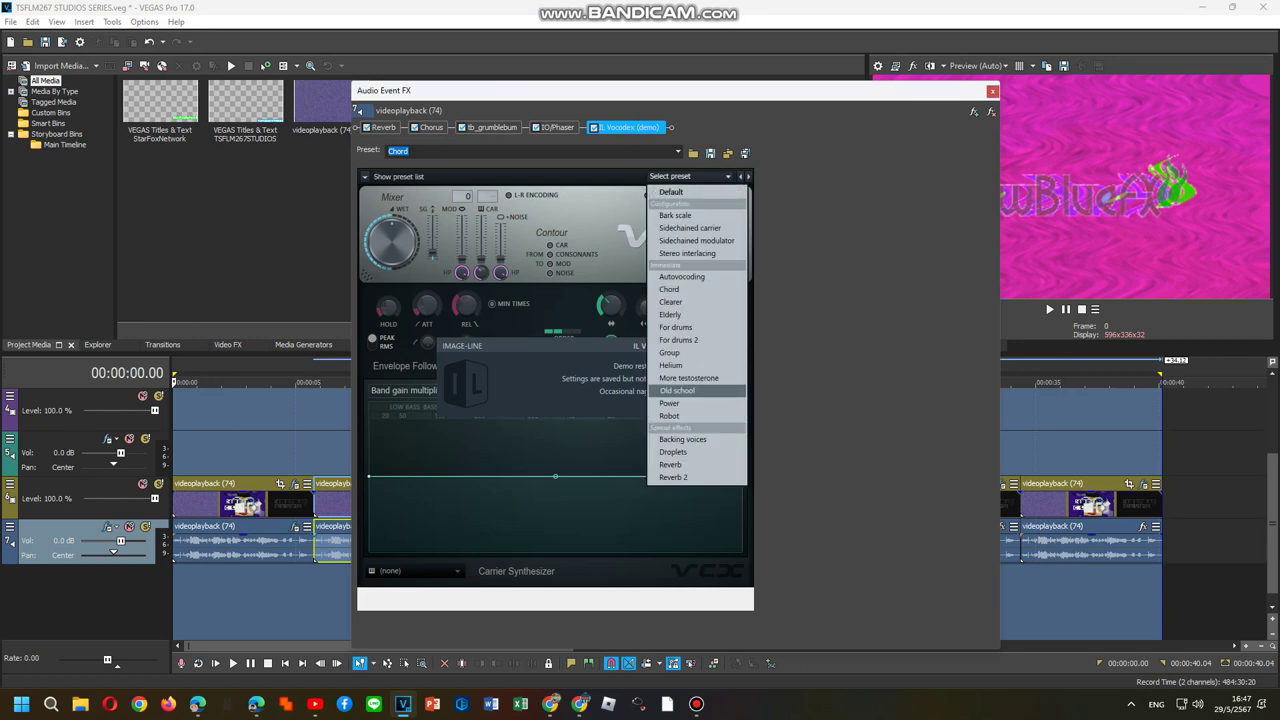
left_click(676, 390)
left_click(410, 571)
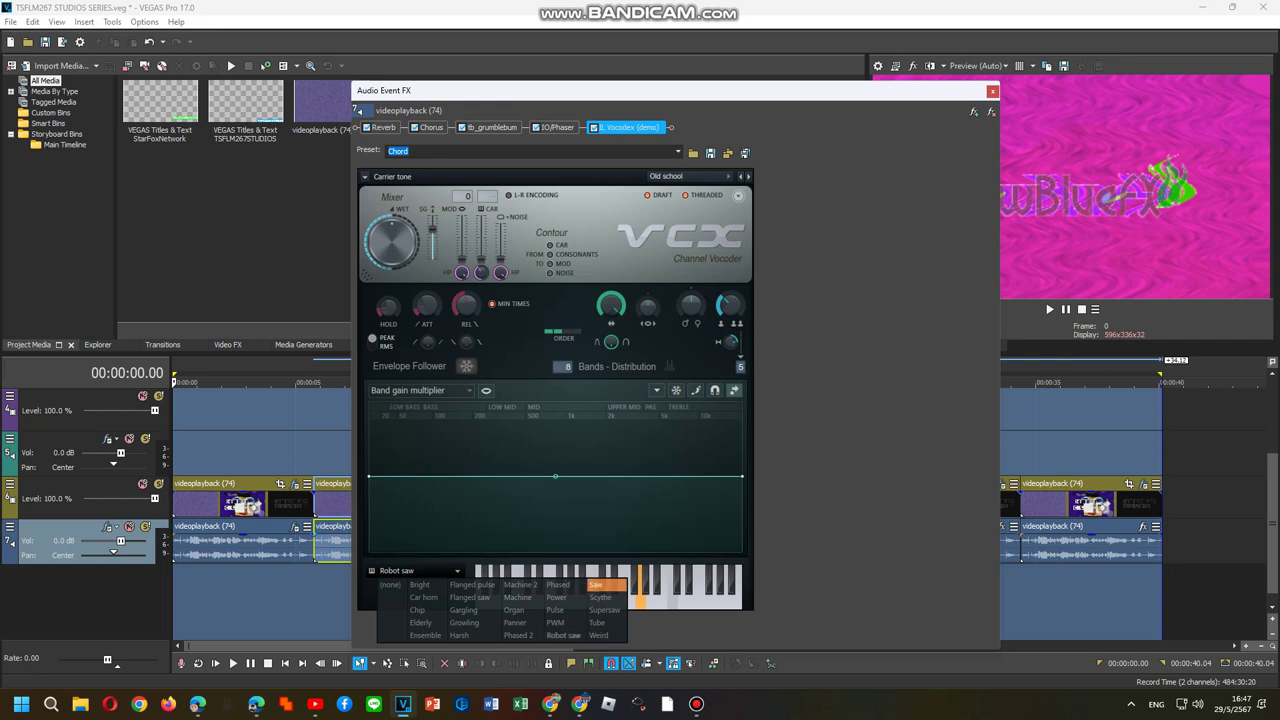
left_click(596, 584)
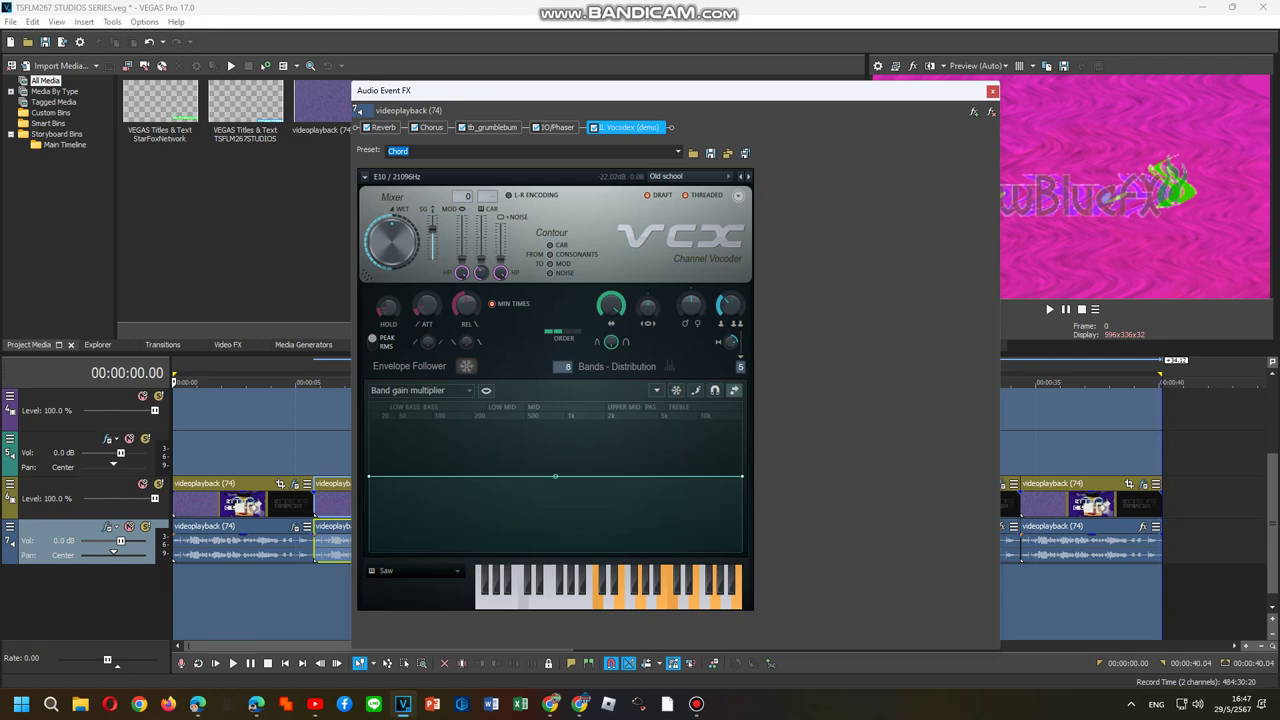
left_click(992, 91)
Apply the Theaterup V2 audio effect package to the third videoplayback (74) audio clip.
right_click(505, 545)
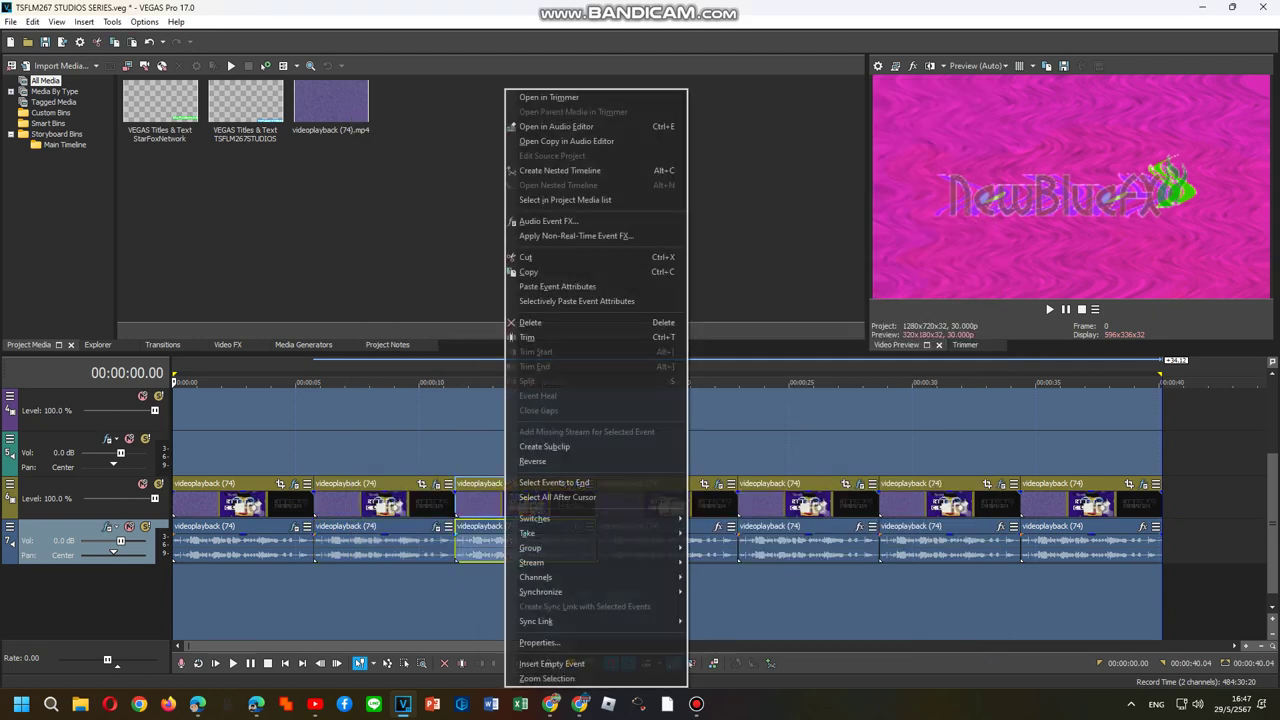
left_click(560, 221)
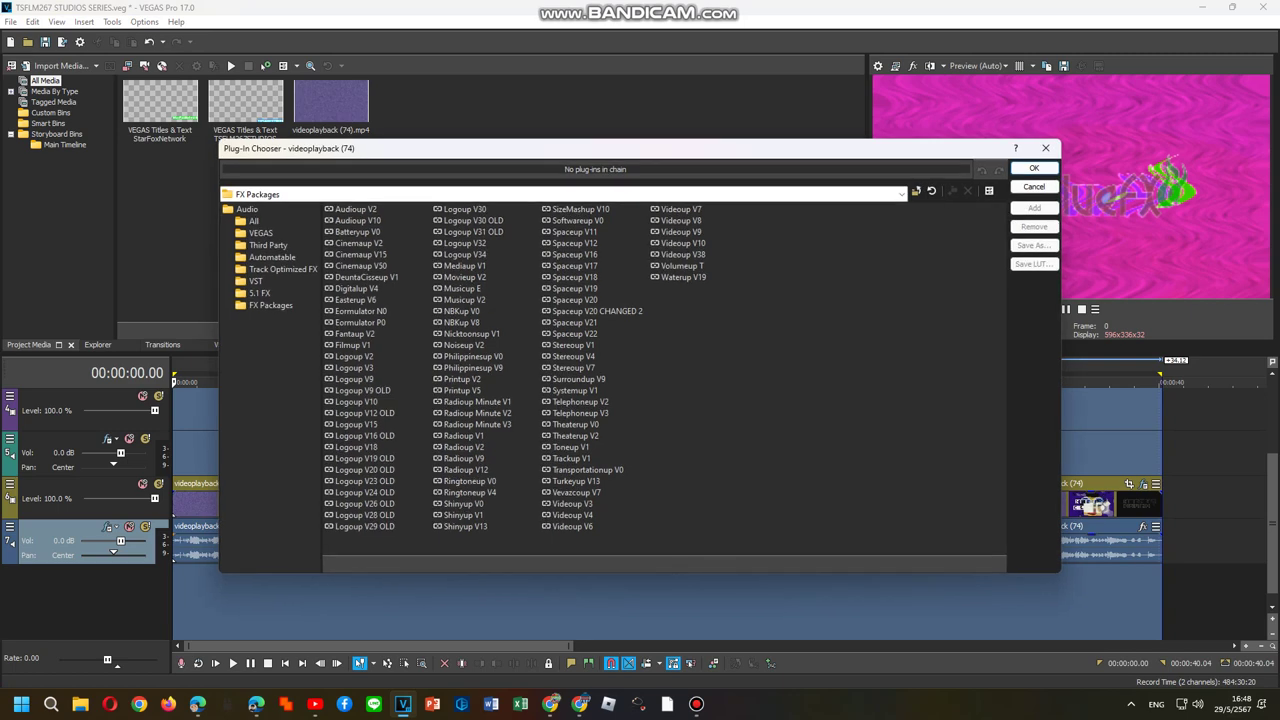
double_click(576, 436)
left_click(1034, 168)
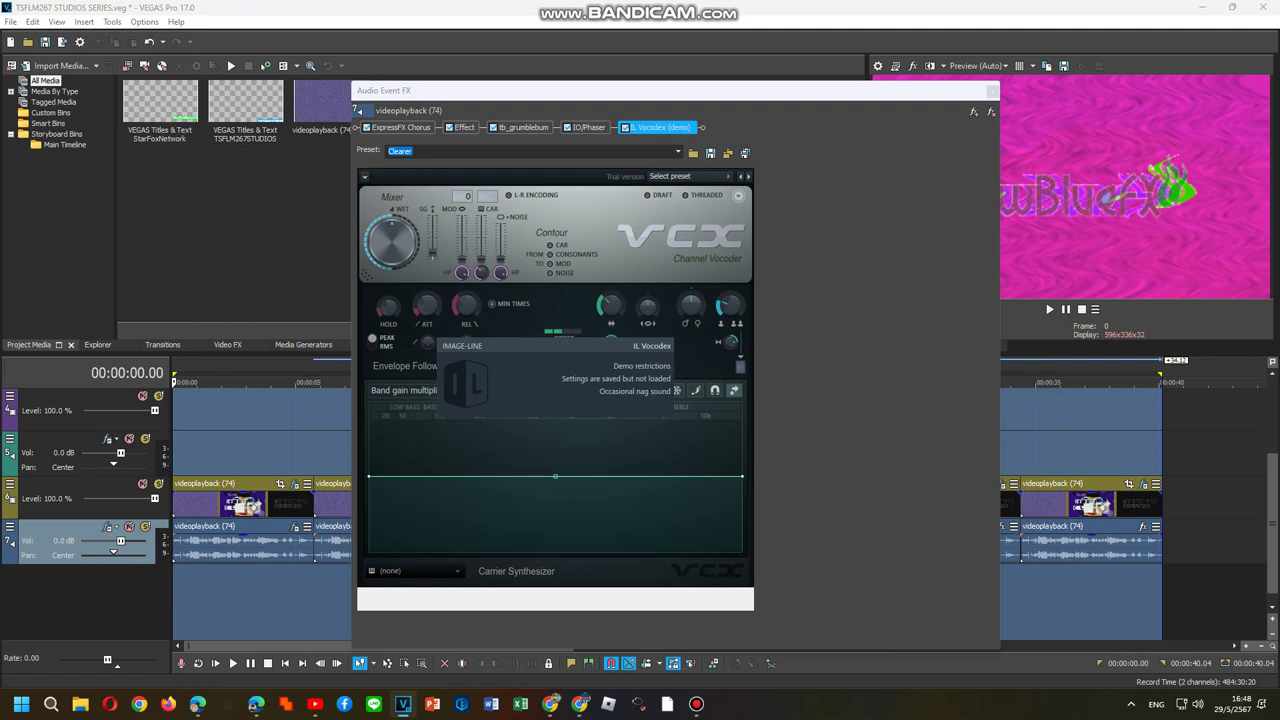
Set the third audio clip's Vocodex to the Elderly preset with the Machine carrier tone and close its effects window.
left_click(697, 177)
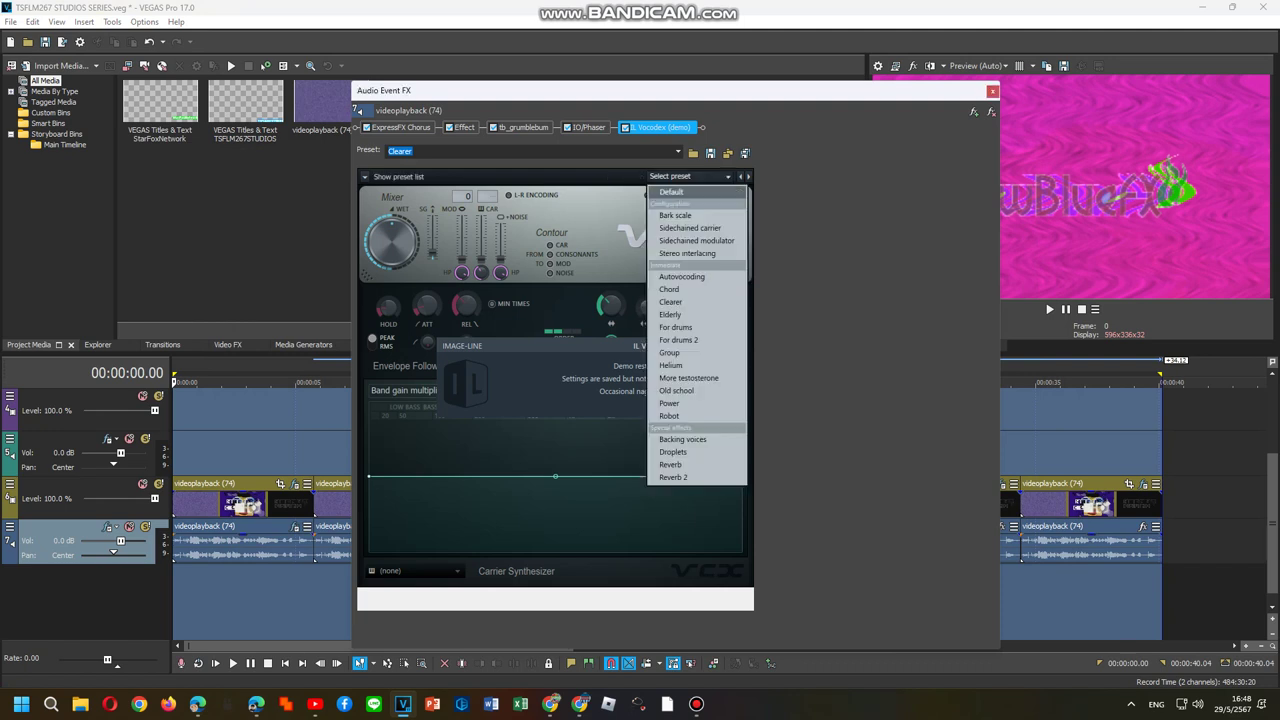
left_click(670, 314)
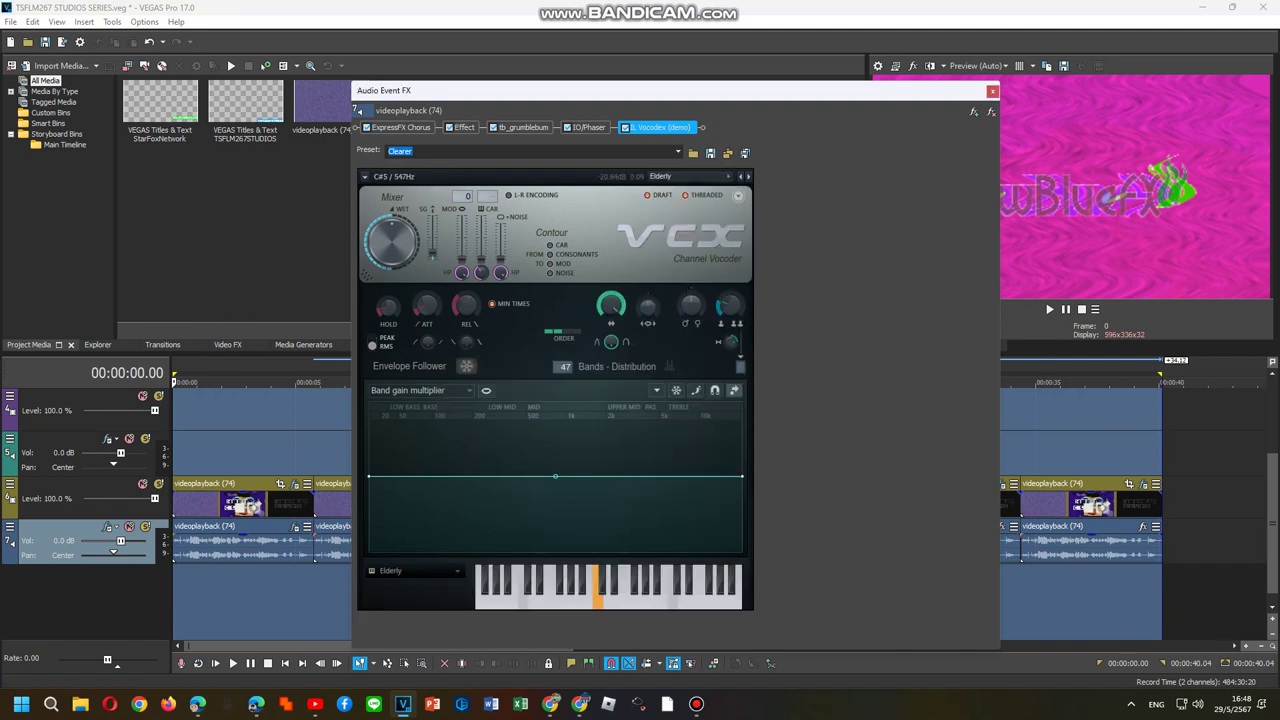
left_click(415, 570)
left_click(522, 598)
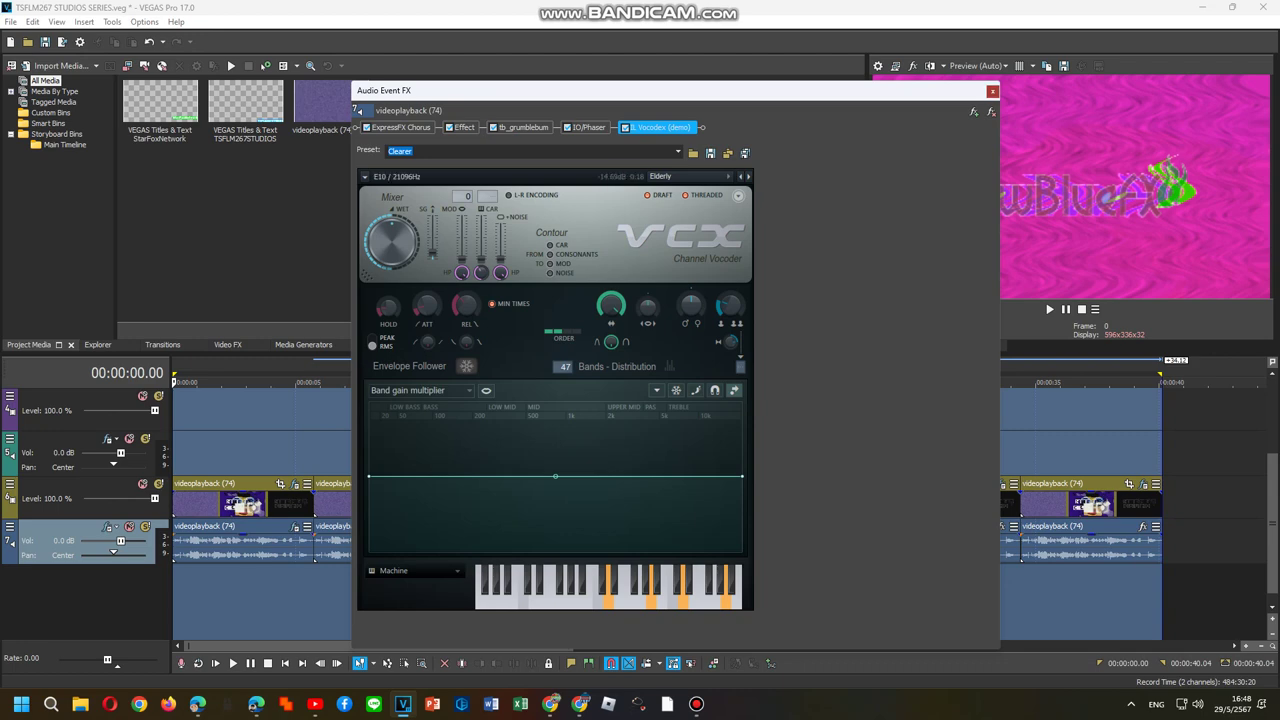
left_click(992, 91)
Apply the Noiseup V2 audio effect package to the fourth audio clip.
right_click(693, 545)
left_click(736, 221)
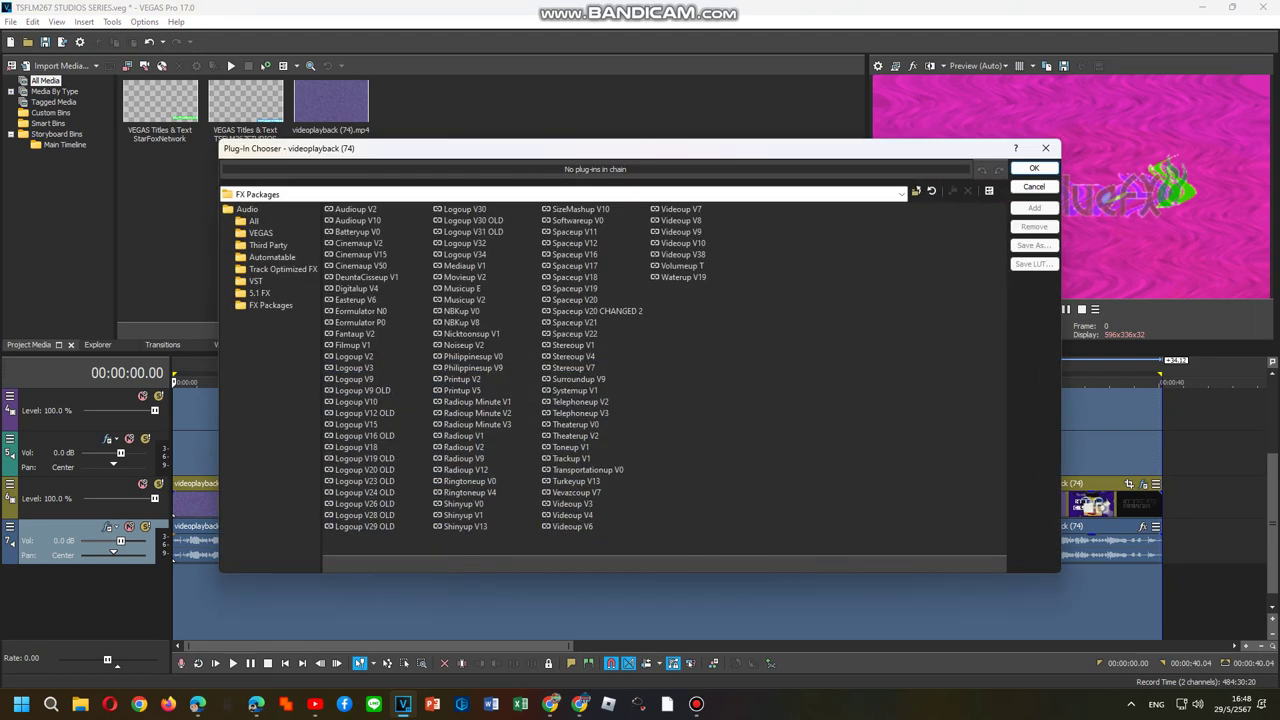
left_click(572, 526)
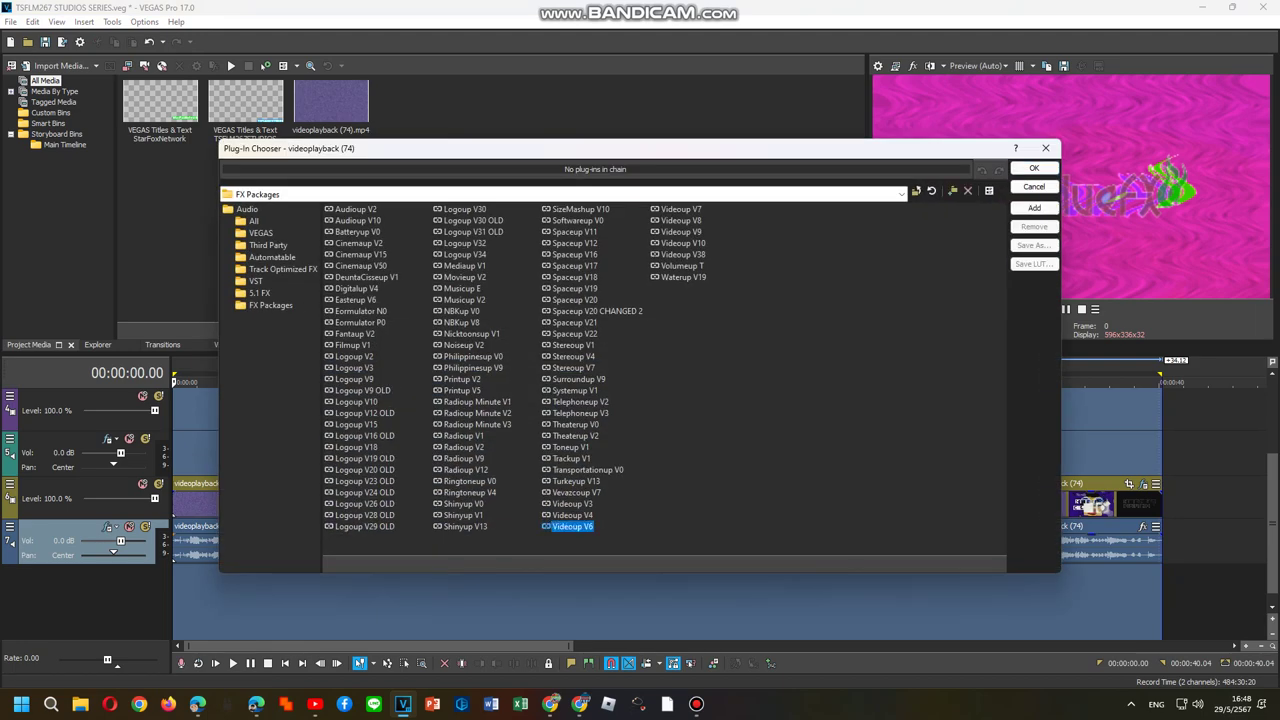
left_click(465, 526)
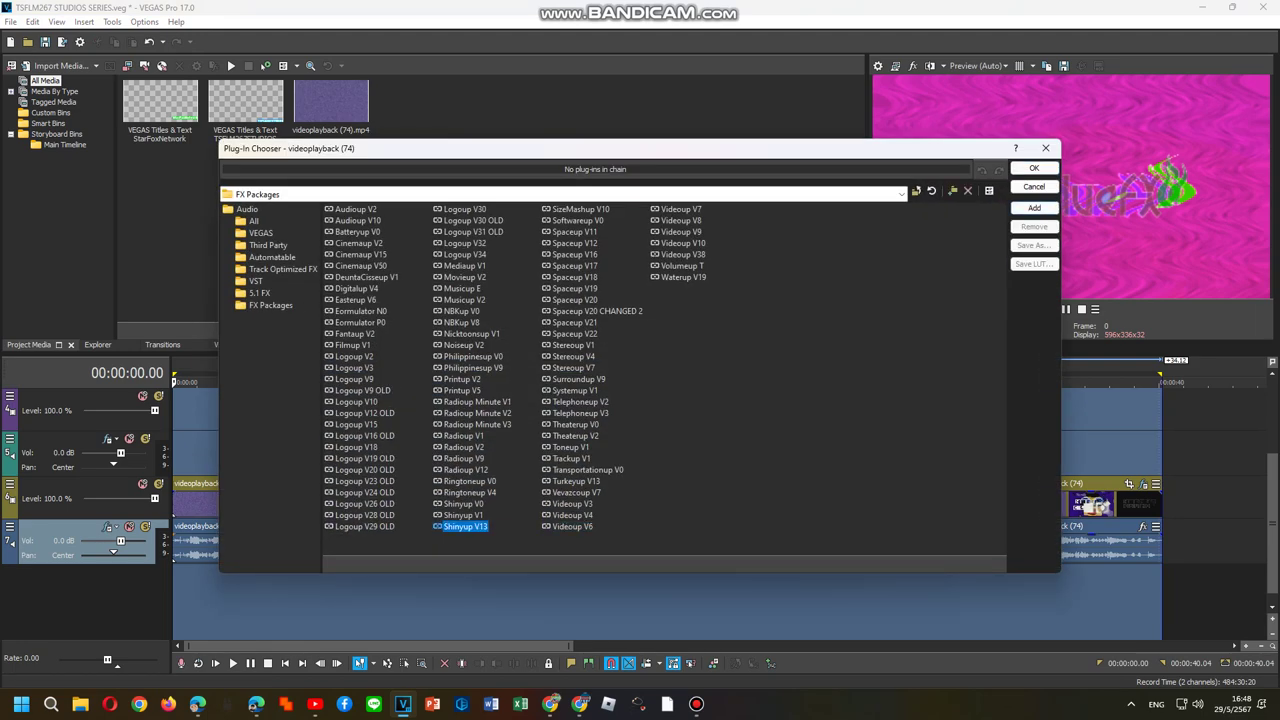
left_click(464, 459)
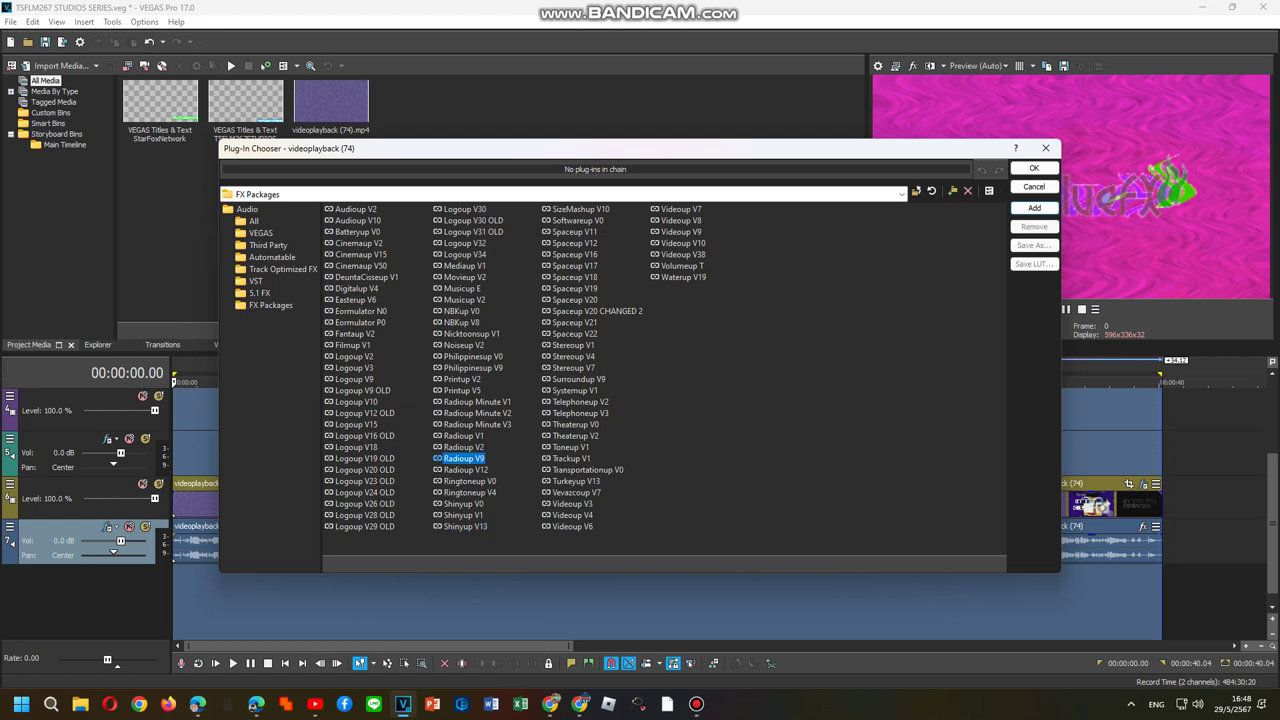
double_click(464, 345)
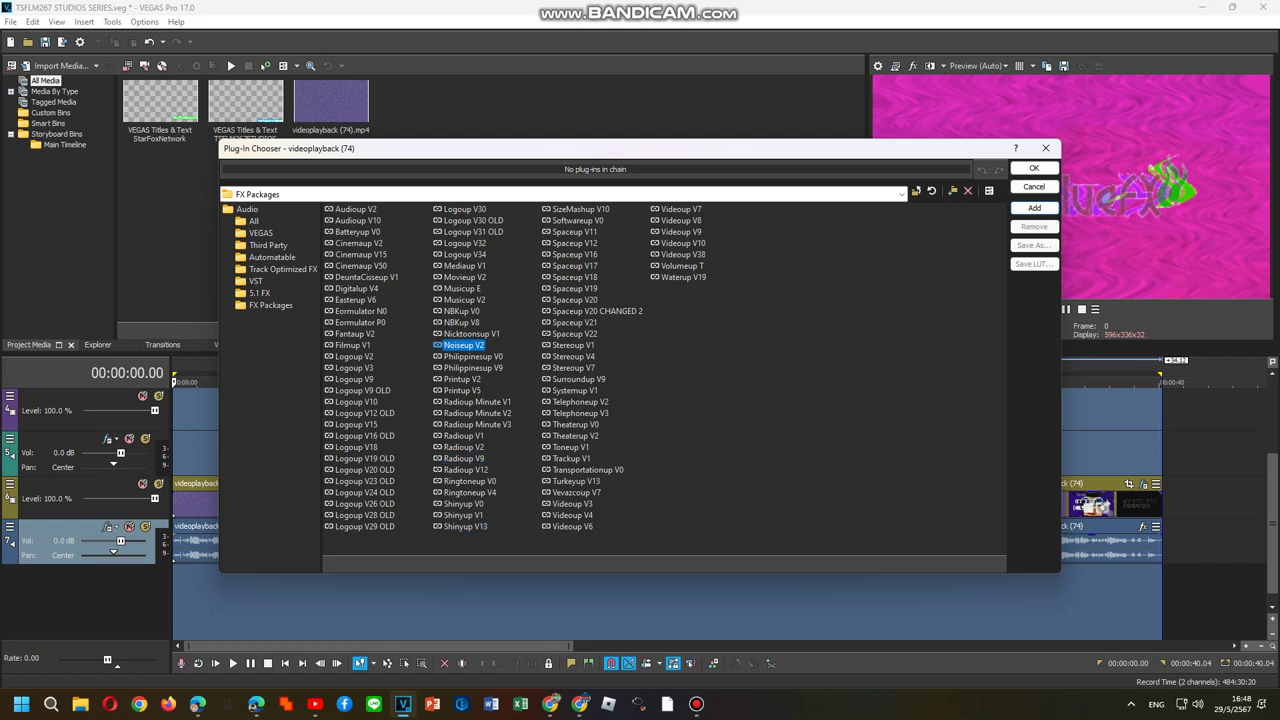
left_click(1034, 168)
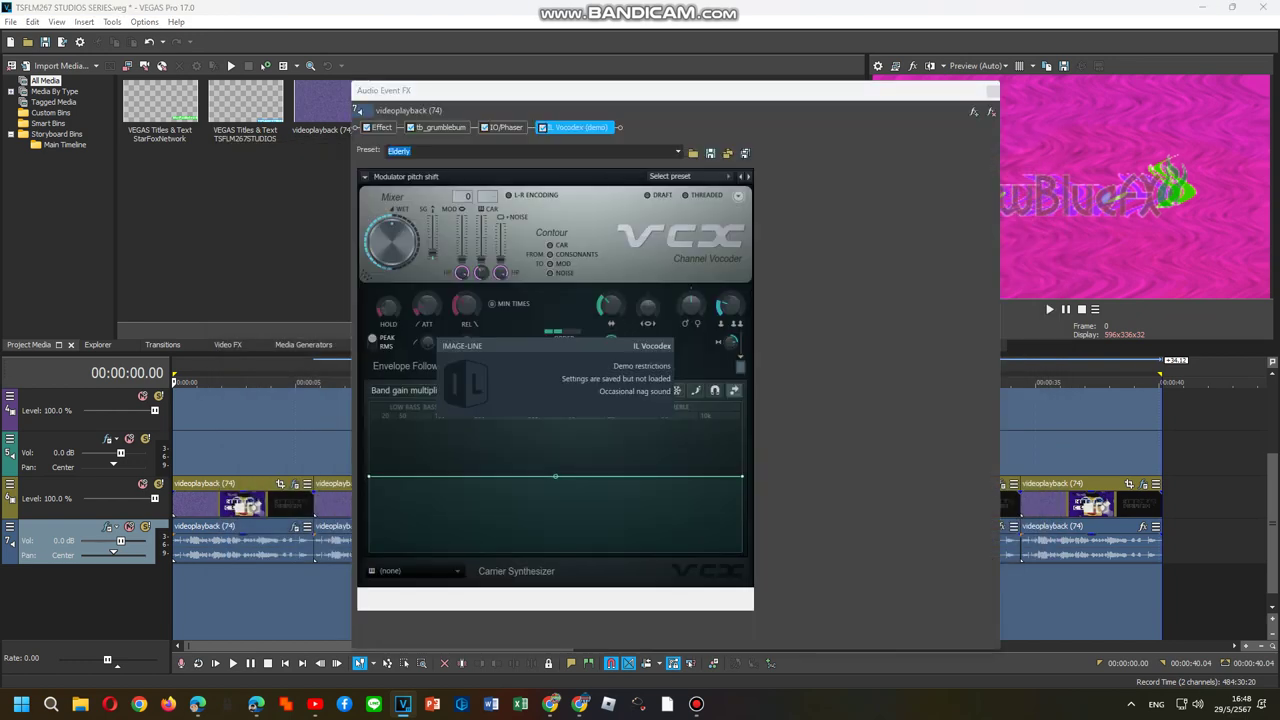
Set the fourth audio clip's Vocodex to the Elderly preset with the Supersaw carrier tone and close its effects window.
left_click(670, 176)
left_click(670, 314)
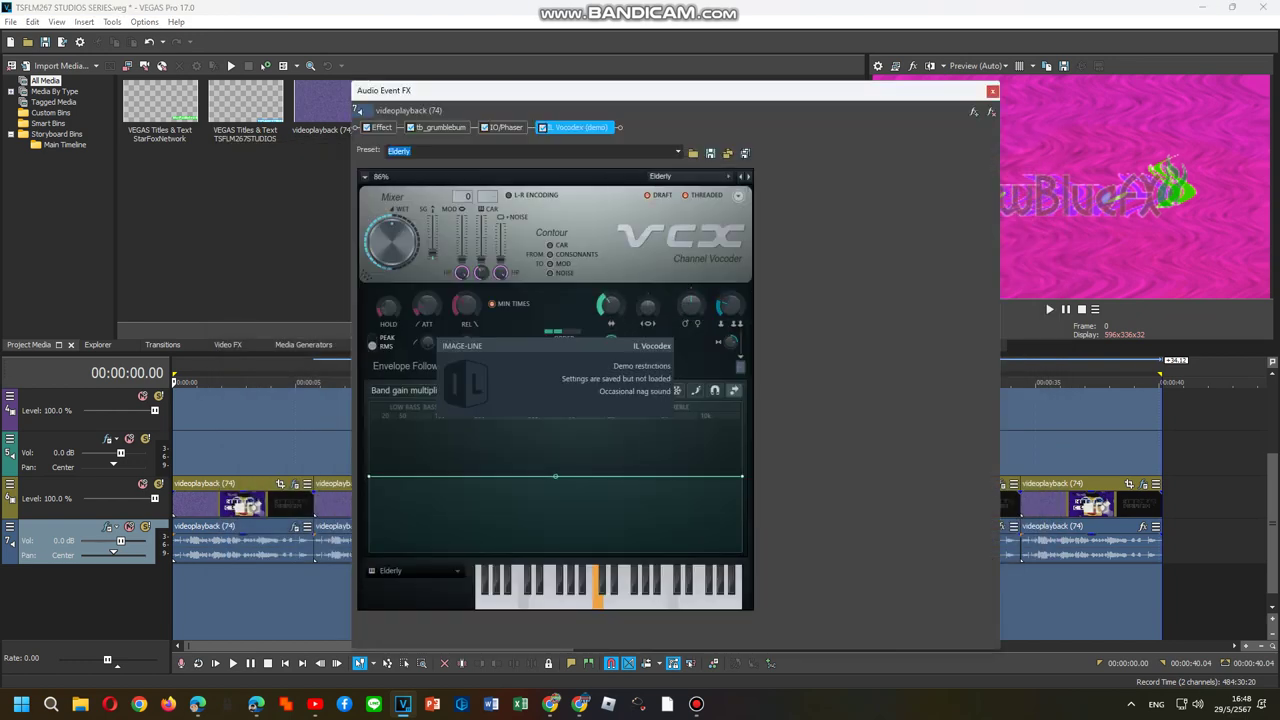
left_click(415, 571)
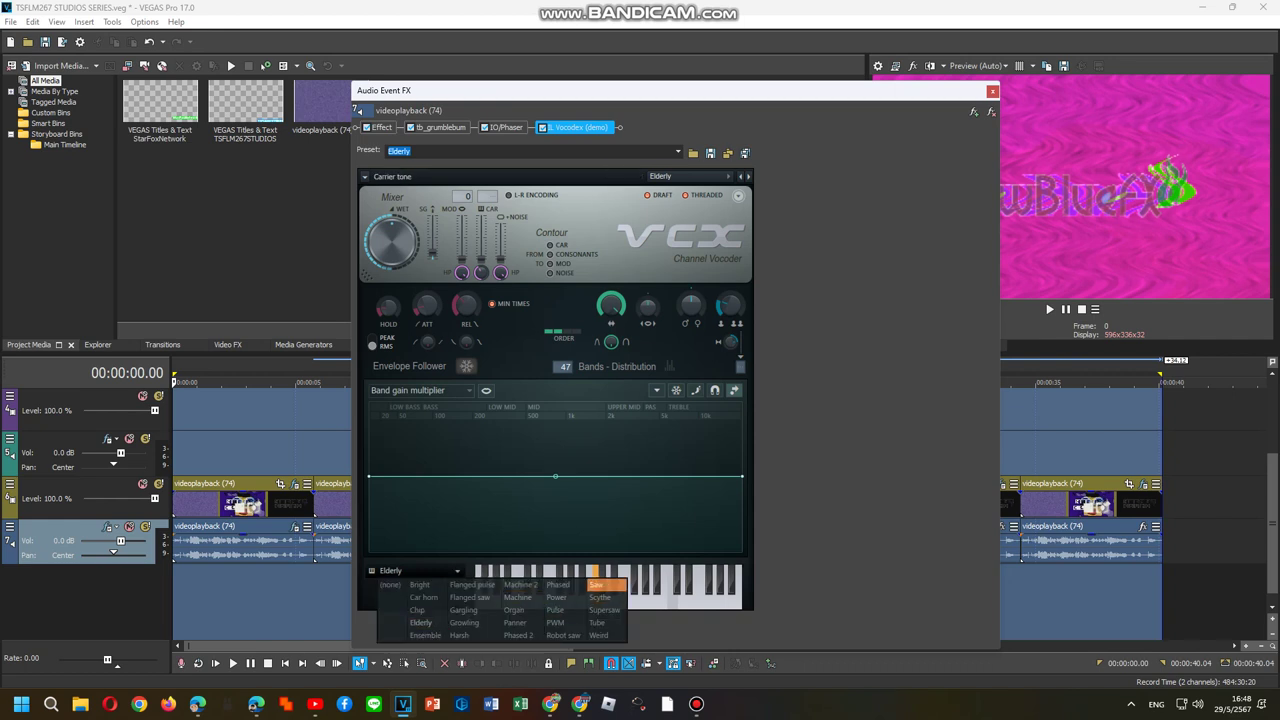
left_click(604, 609)
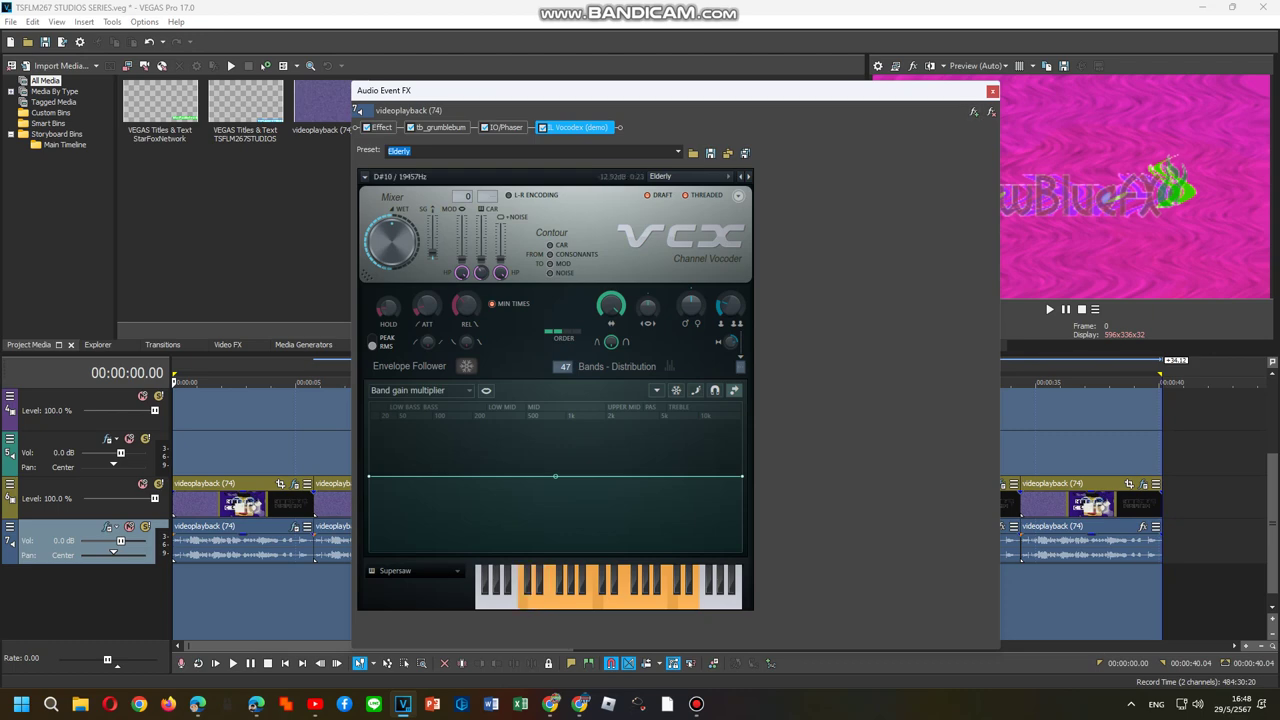
left_click(992, 91)
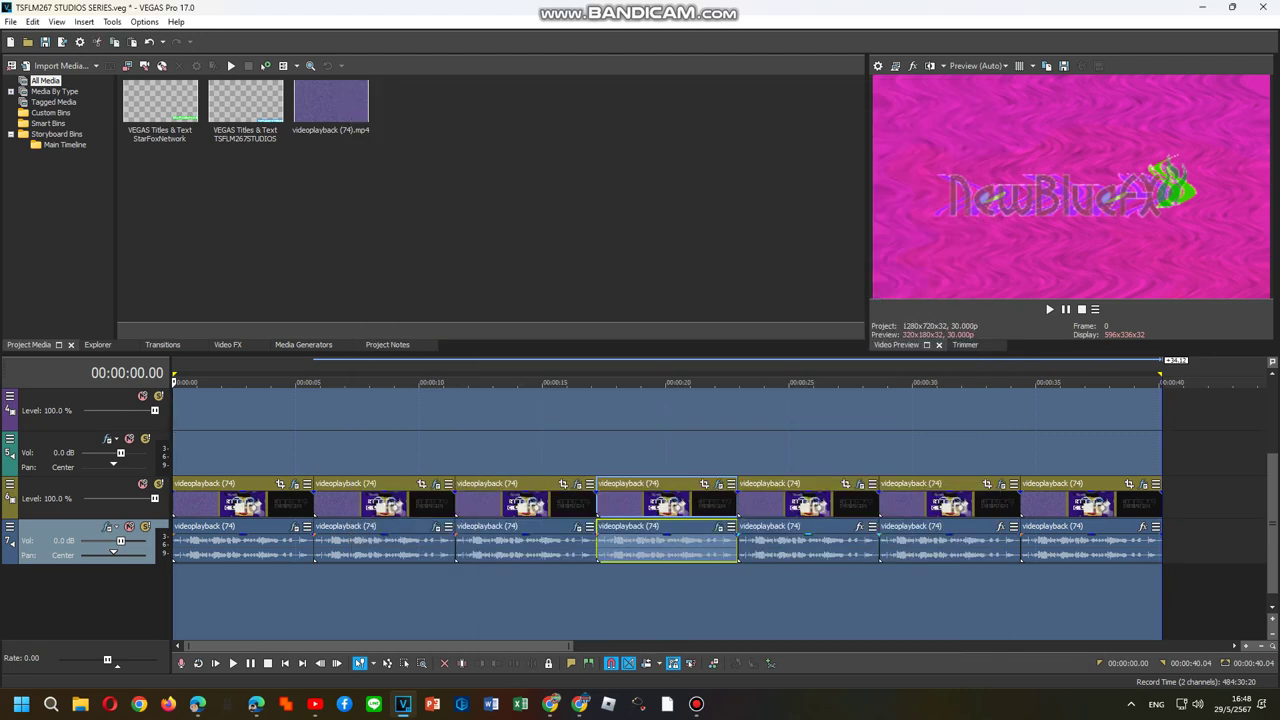
Apply the Filmup V1 audio effect package to the fifth audio clip.
right_click(751, 545)
left_click(793, 221)
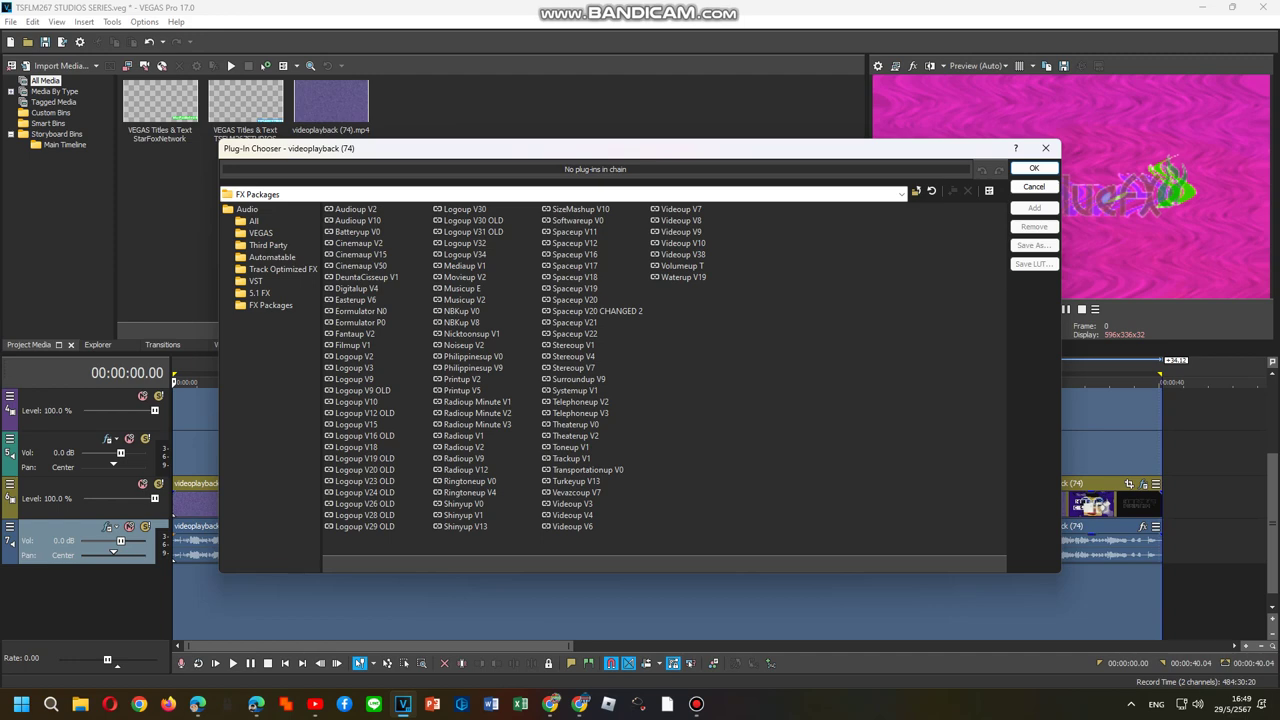
double_click(353, 345)
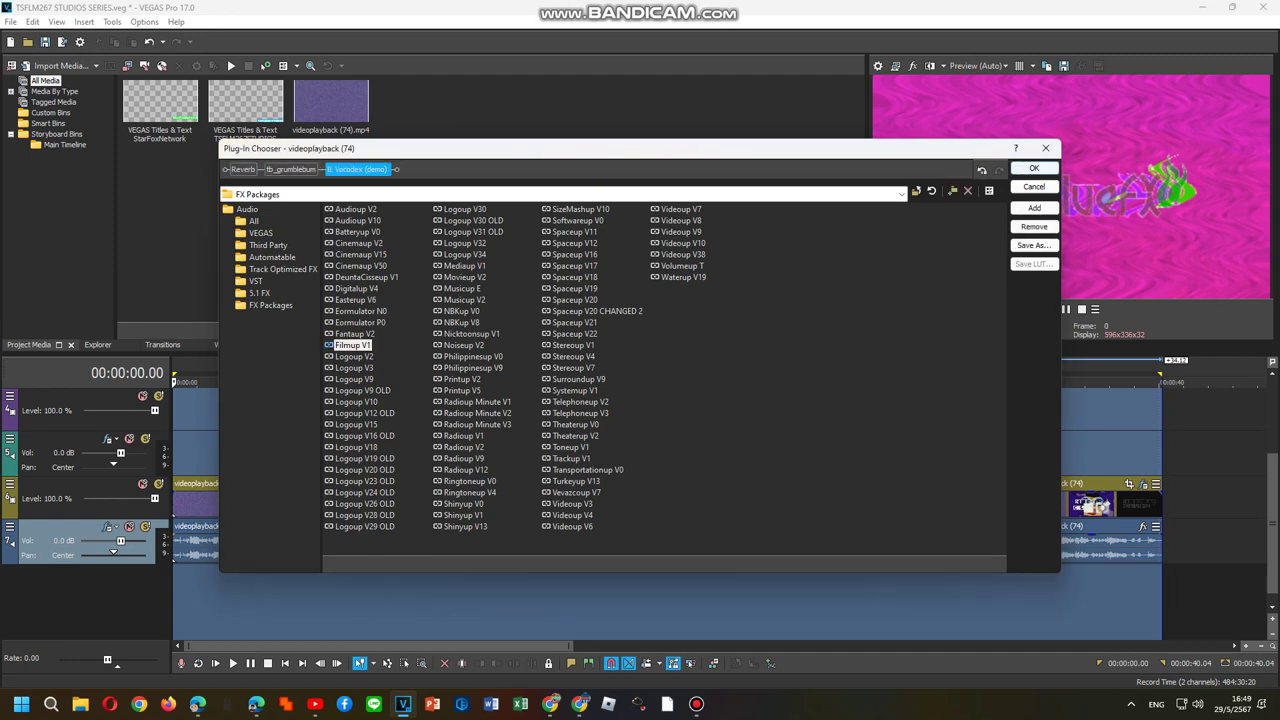
left_click(1034, 168)
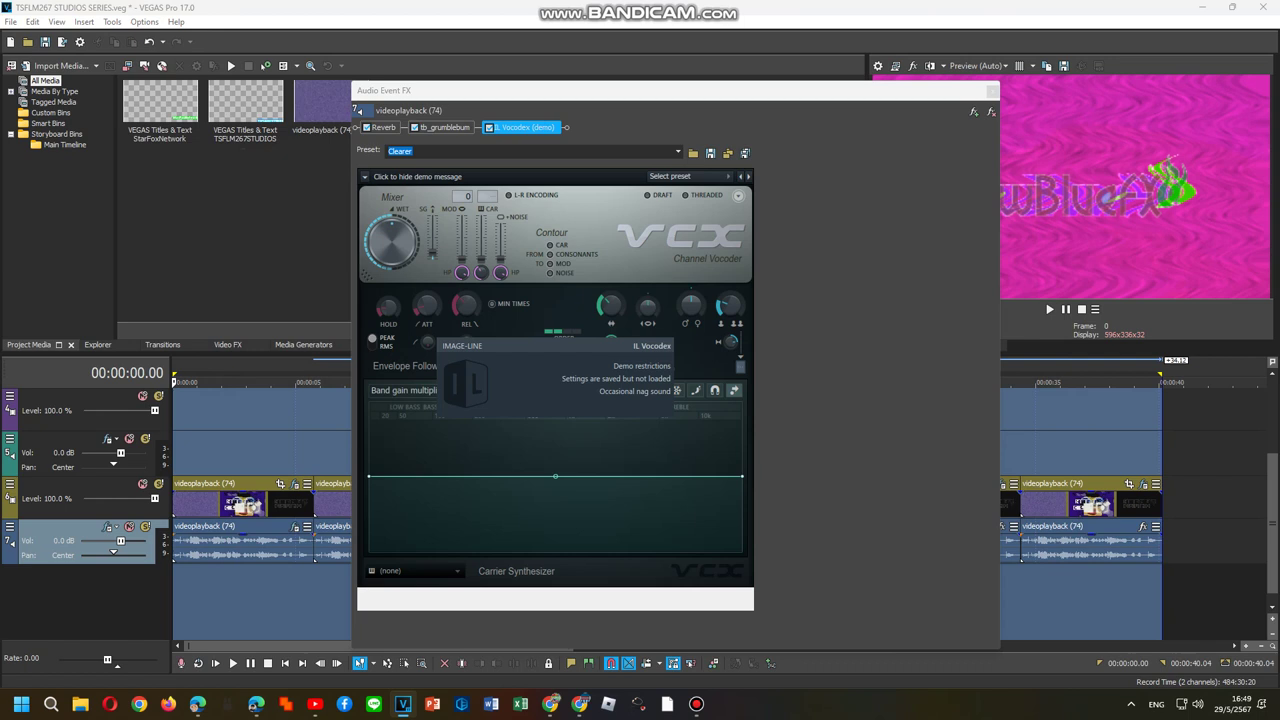
Set the fifth audio clip's Vocodex to the Clearer preset with the Scythe carrier tone.
left_click(690, 176)
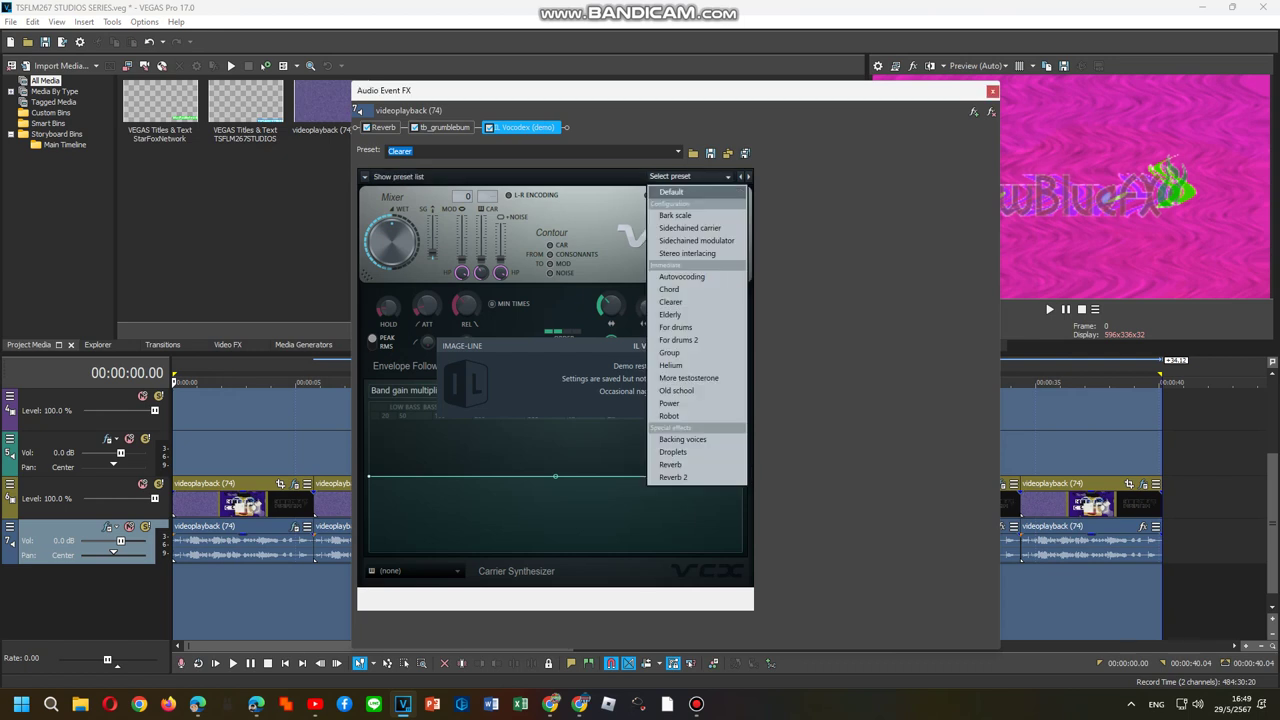
left_click(670, 302)
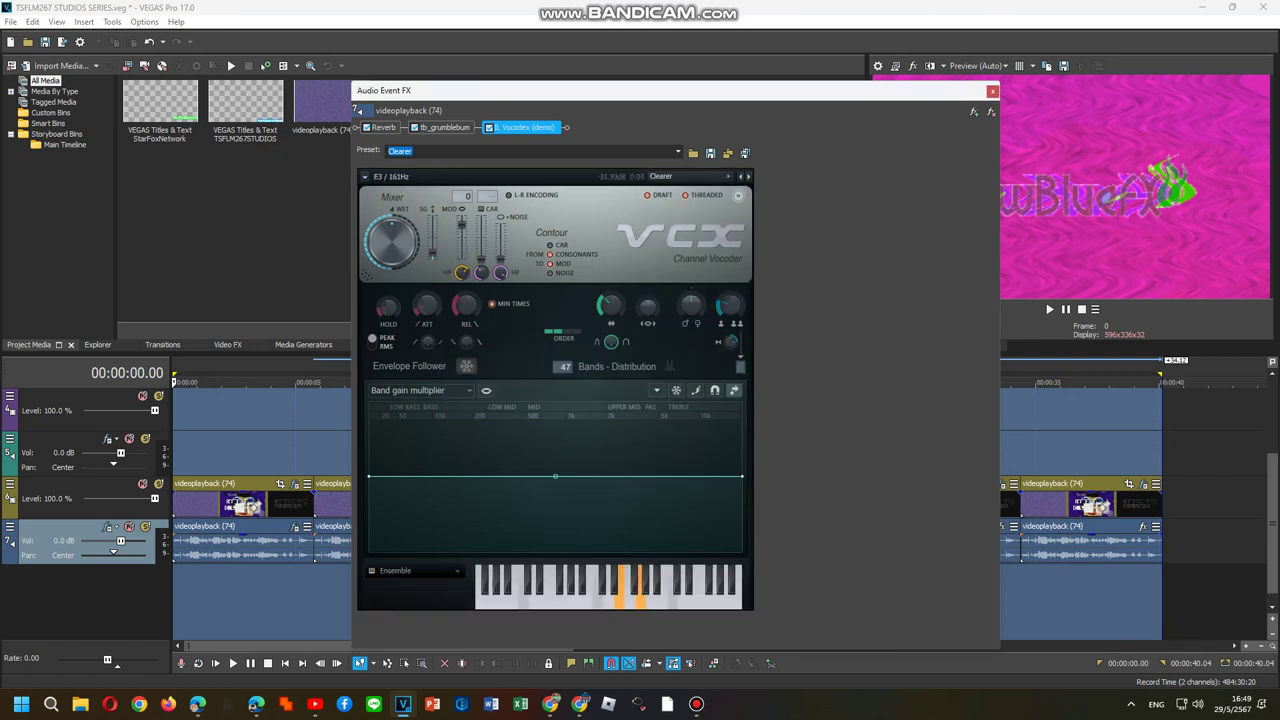
left_click(415, 571)
left_click(599, 597)
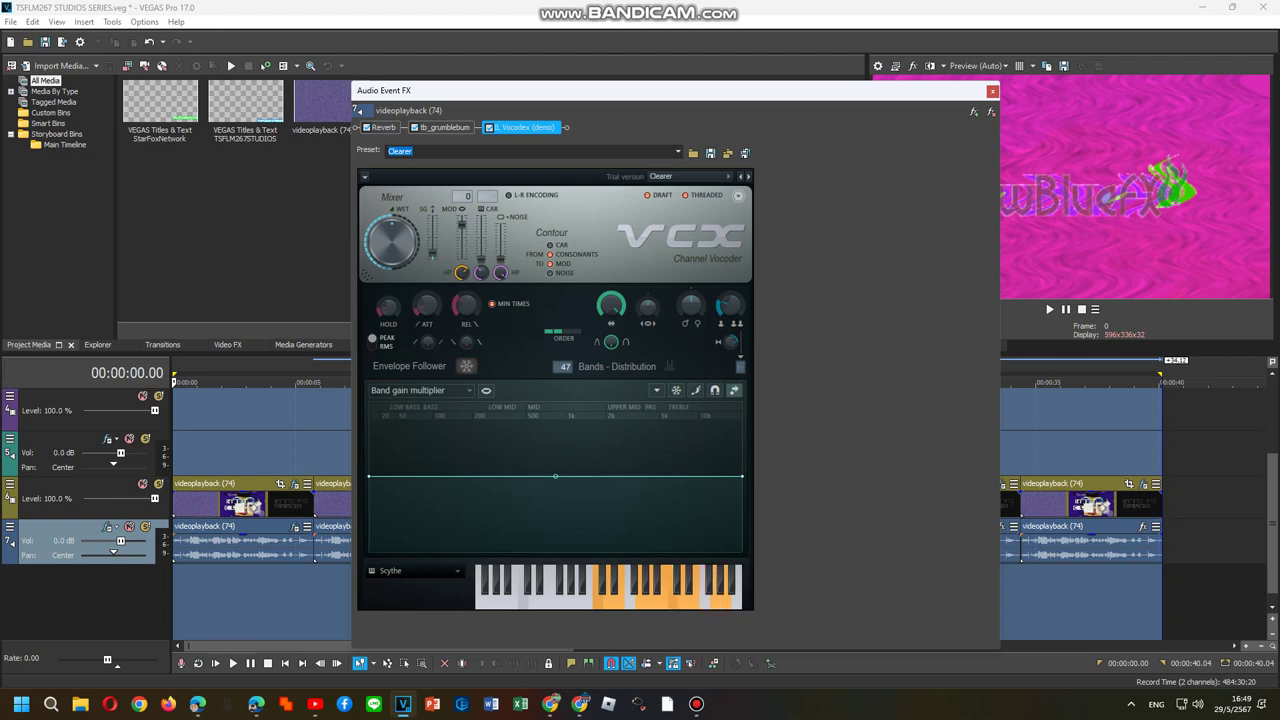
Apply the Printup V2 audio effect package to the sixth audio clip.
right_click(1011, 547)
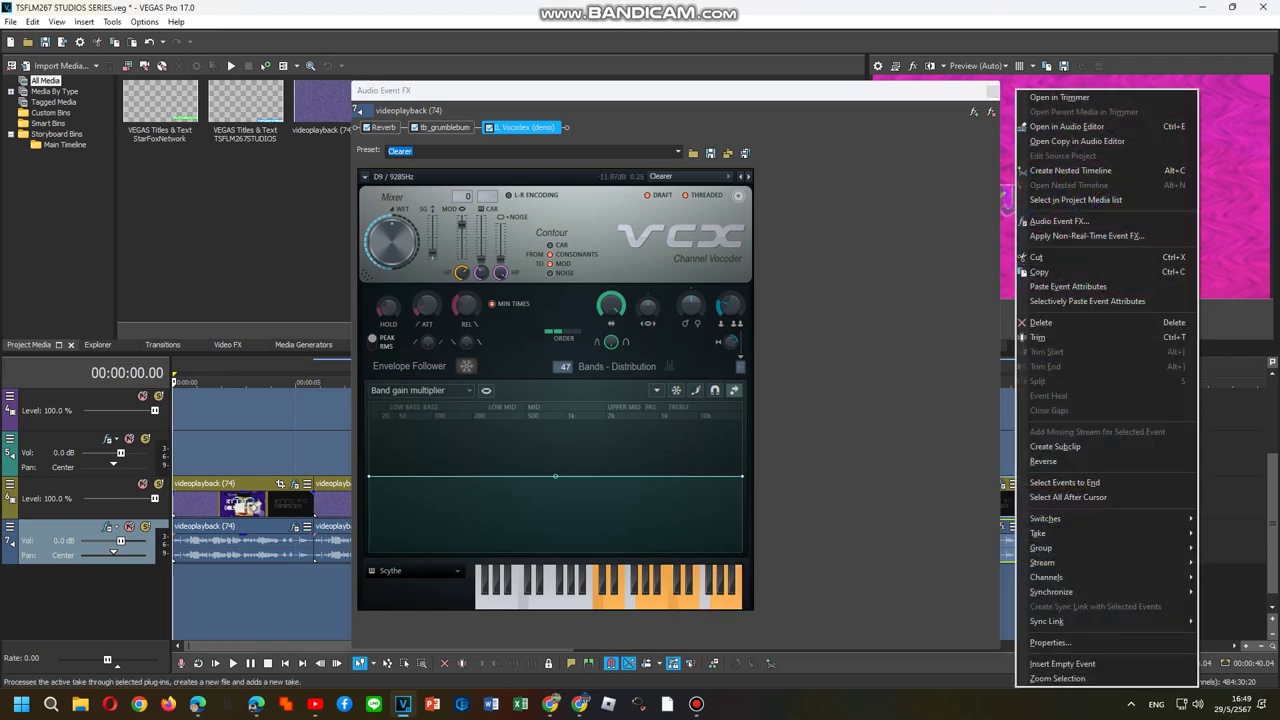
left_click(1060, 221)
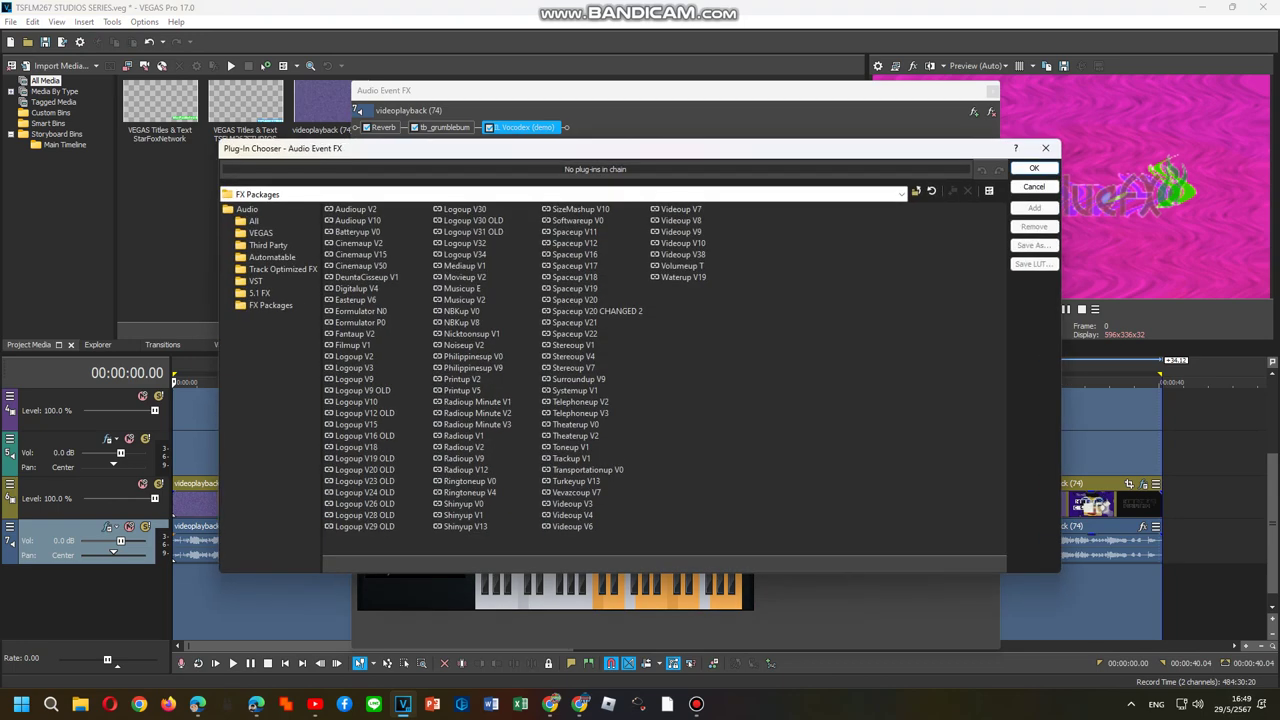
double_click(462, 379)
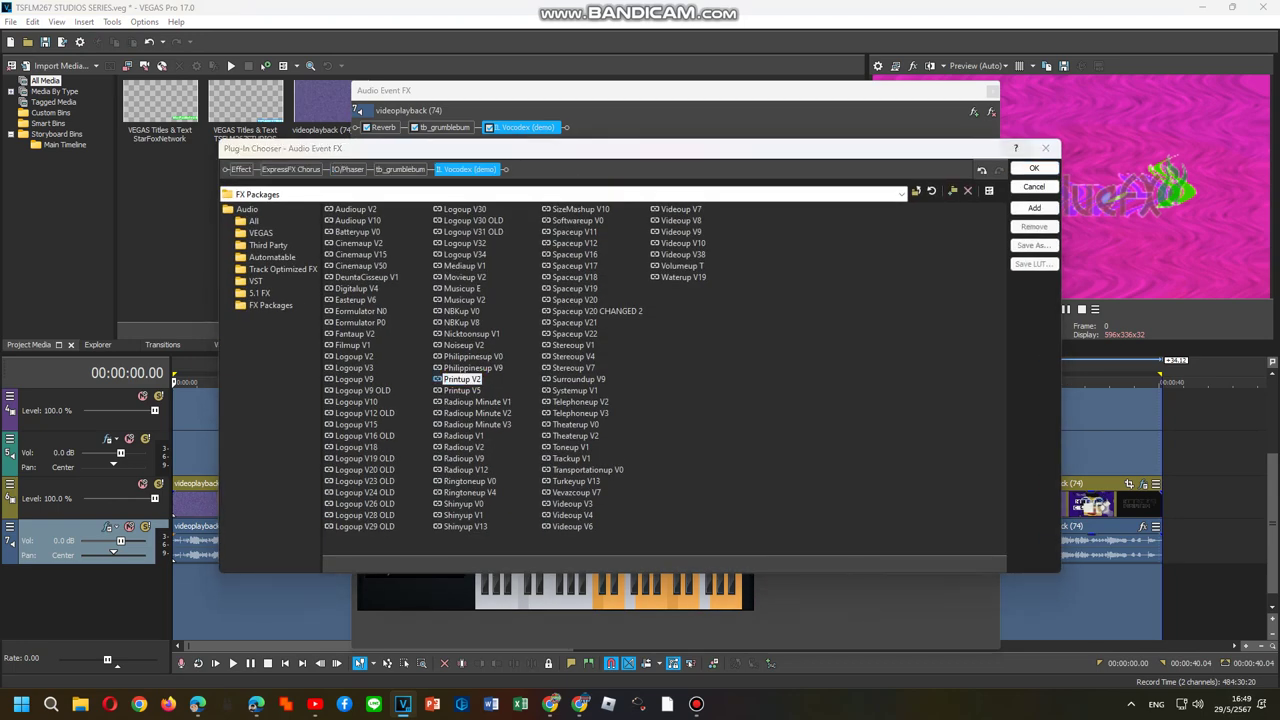
left_click(1034, 168)
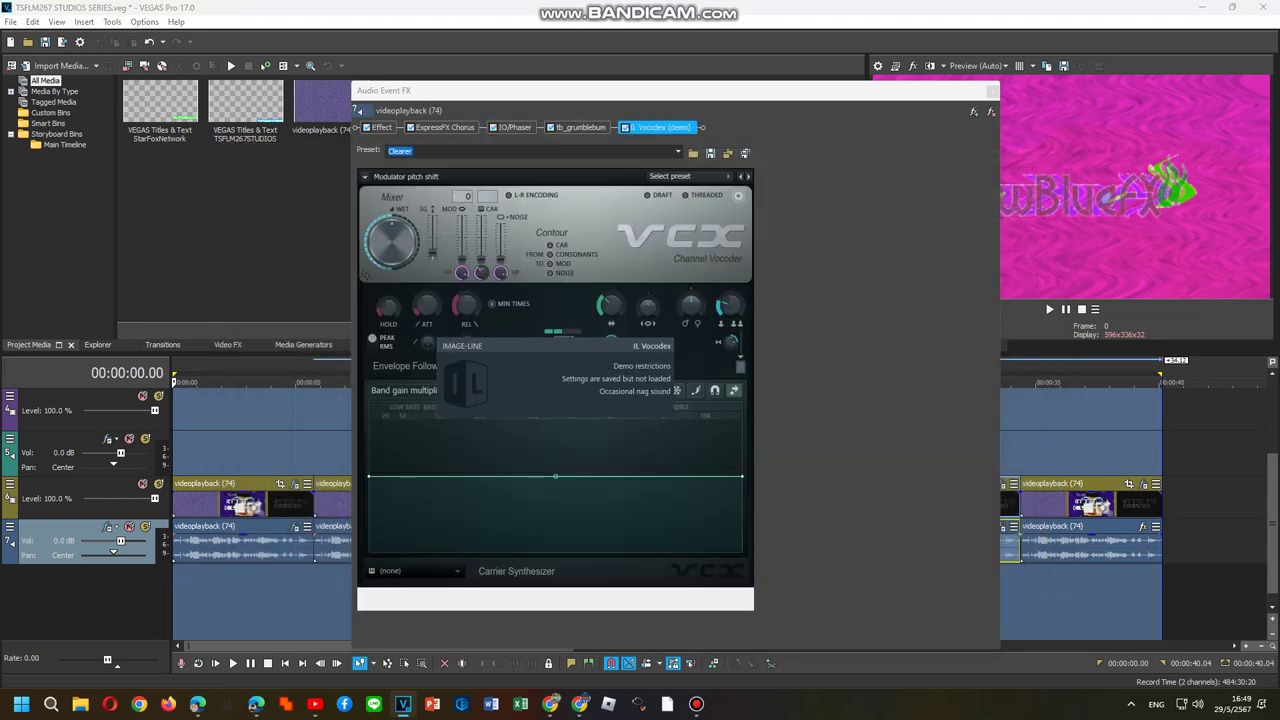
Set the sixth audio clip's Vocodex to the Chord preset with the Bright carrier tone and enable the upper black keys on its carrier keyboard.
left_click(688, 177)
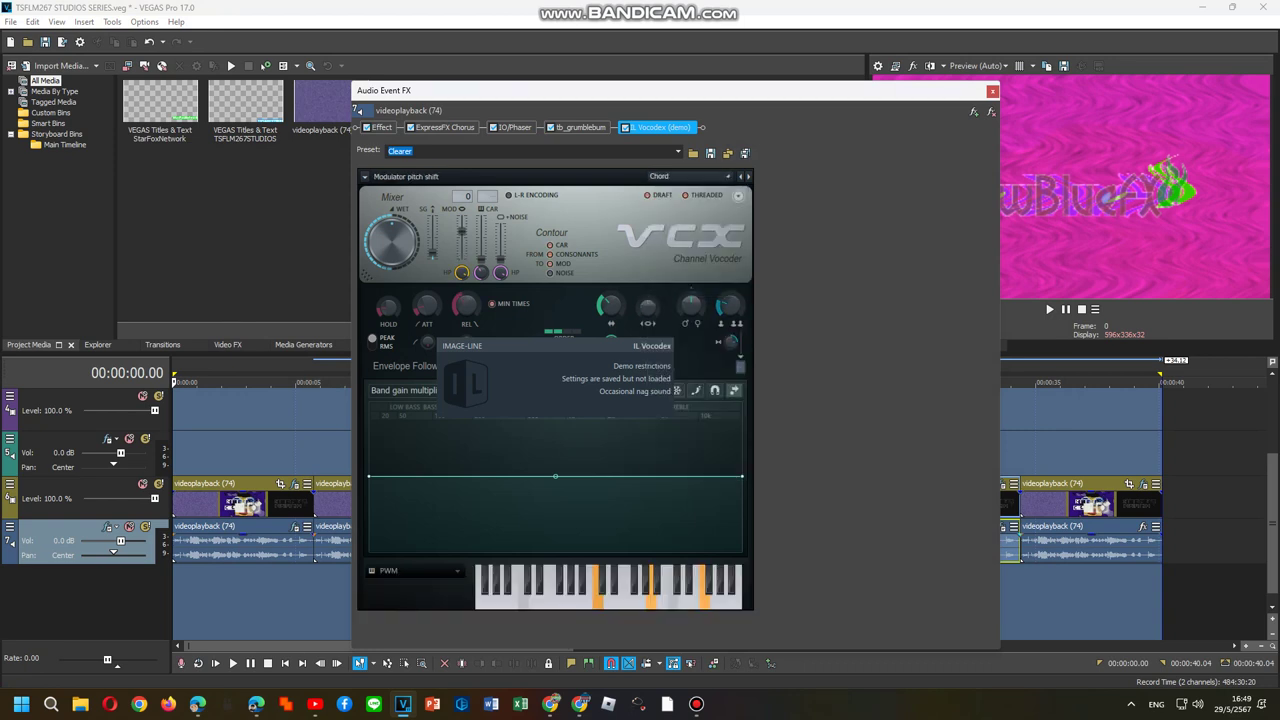
left_click(669, 289)
left_click(416, 571)
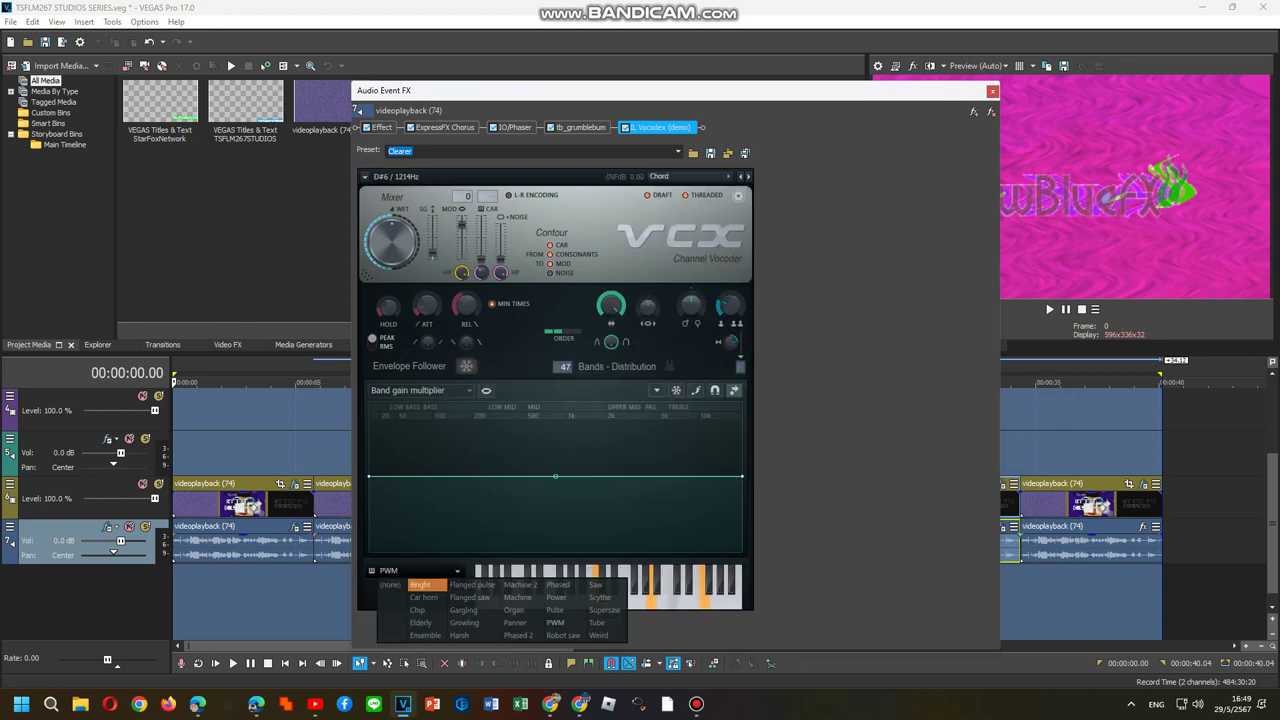
left_click(425, 586)
left_click(634, 581)
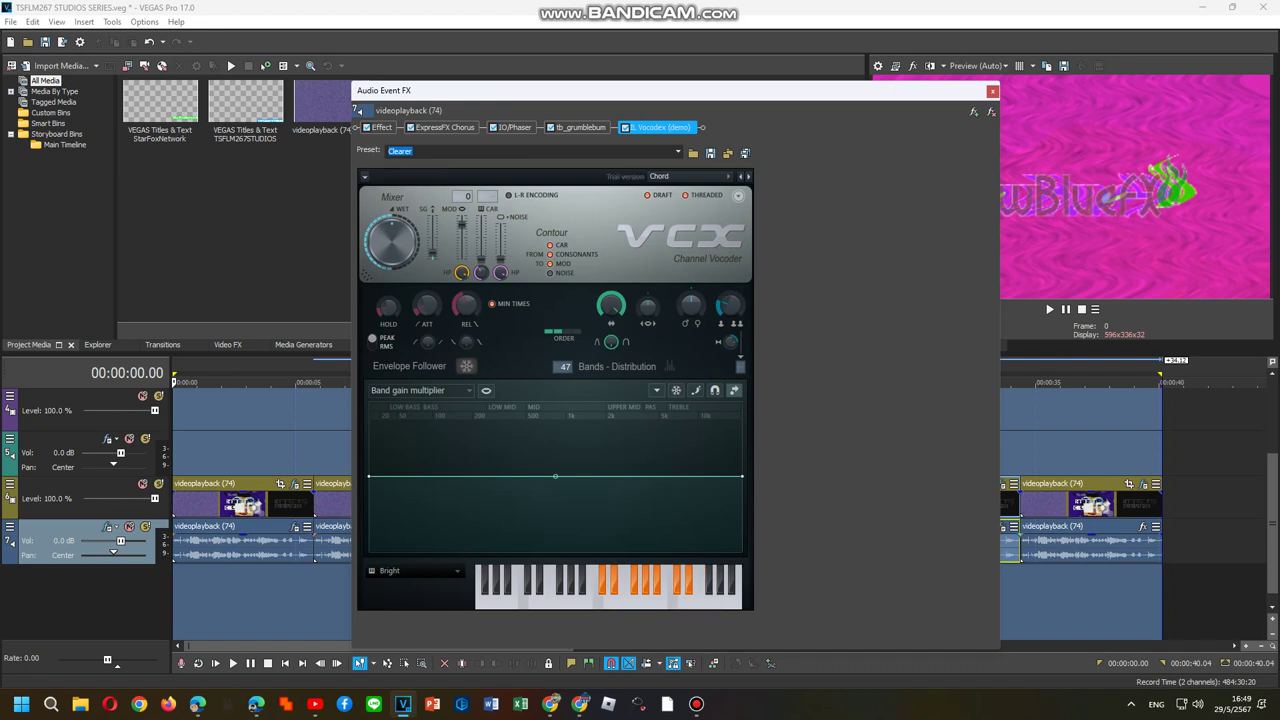
Apply the Systemup V1 audio effect package to the seventh audio clip.
right_click(1108, 547)
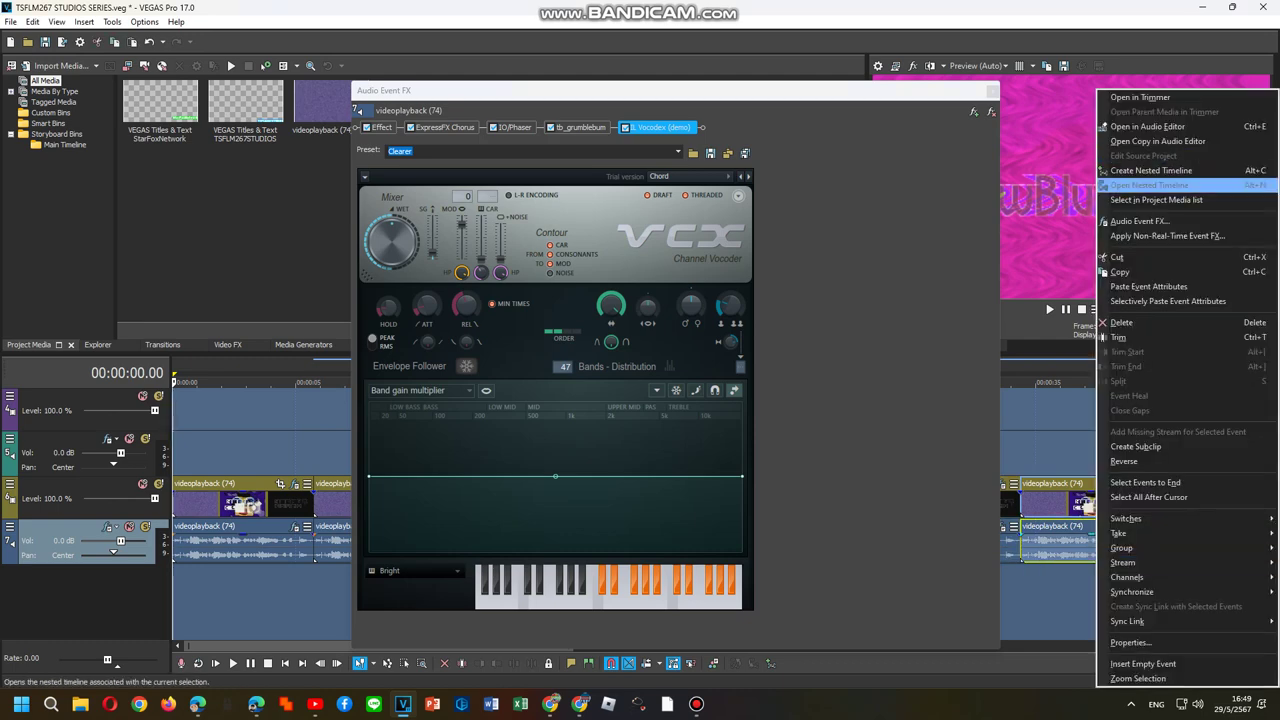
left_click(1132, 221)
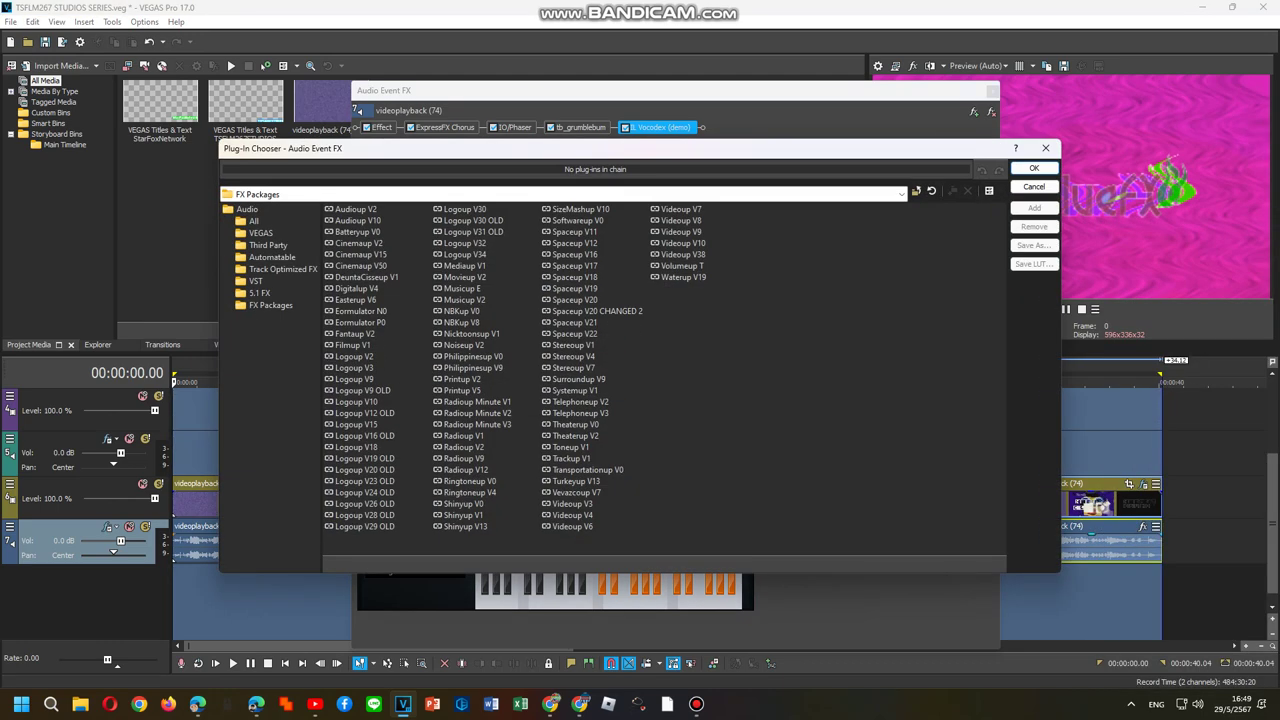
double_click(575, 390)
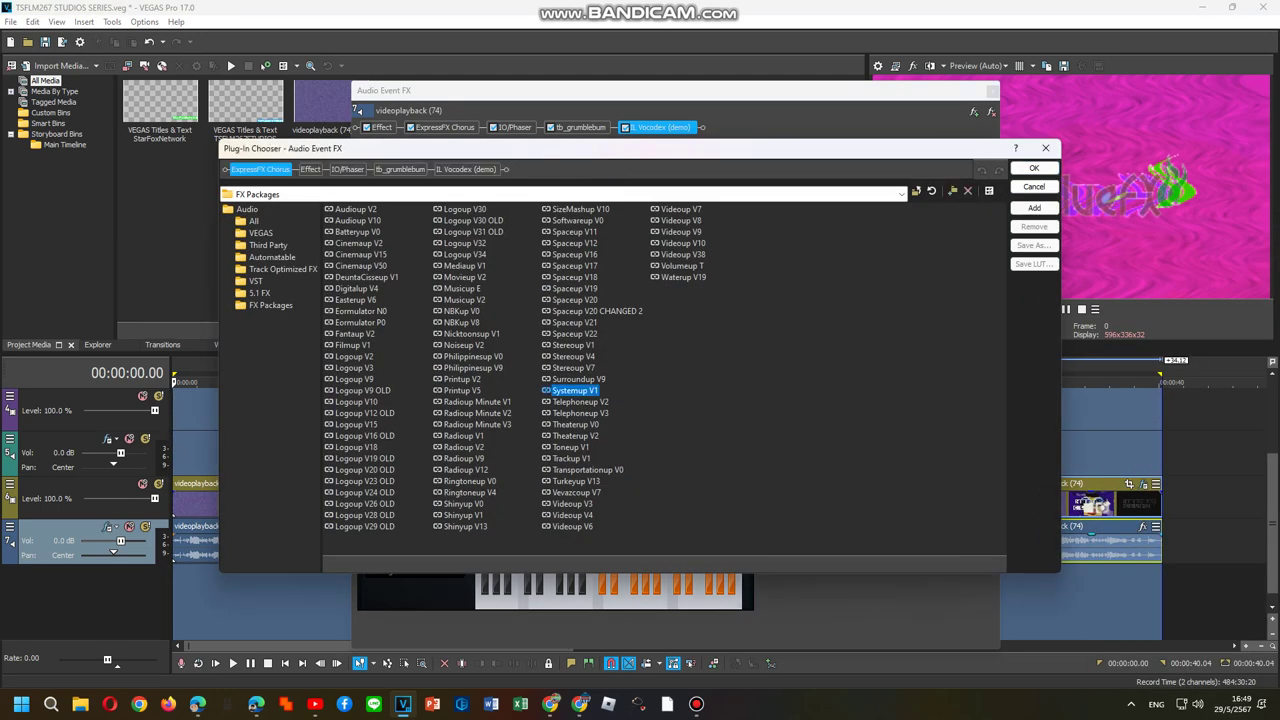
left_click(1034, 168)
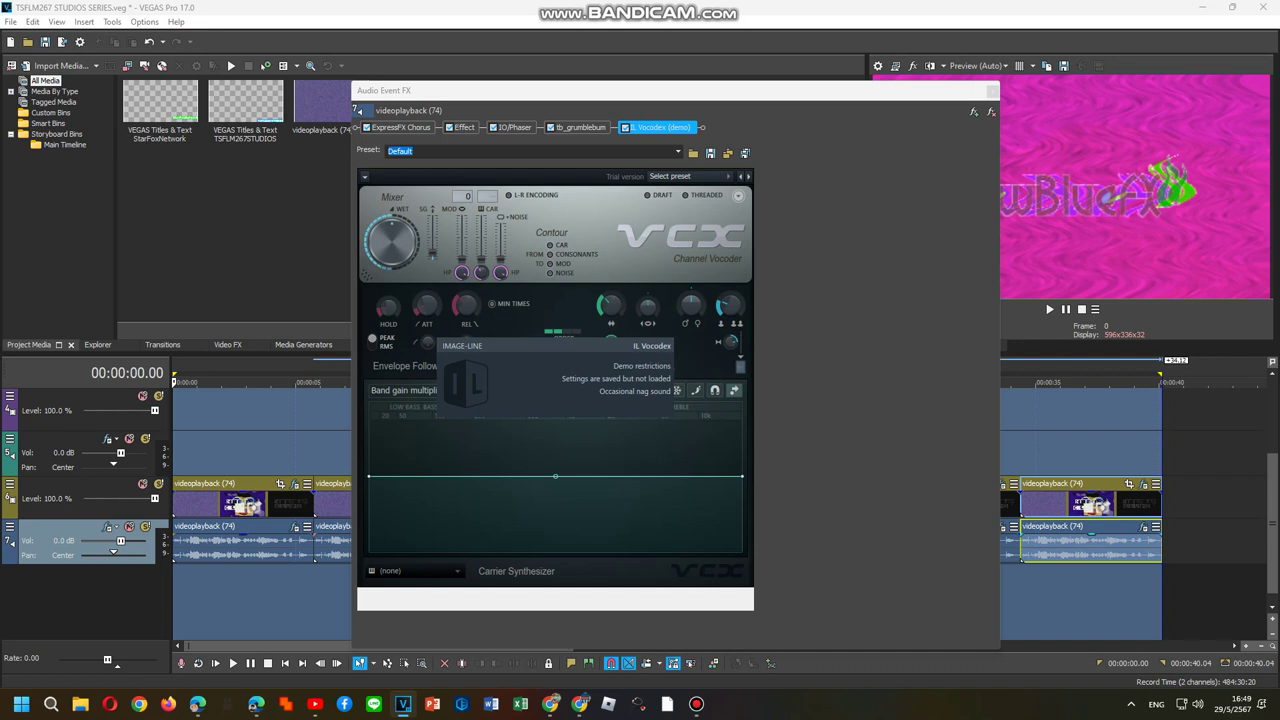
Set the seventh audio clip's Vocodex to For drums 2 with the large green knob at maximum and the Phased carrier tone, and close its effects window.
left_click(690, 176)
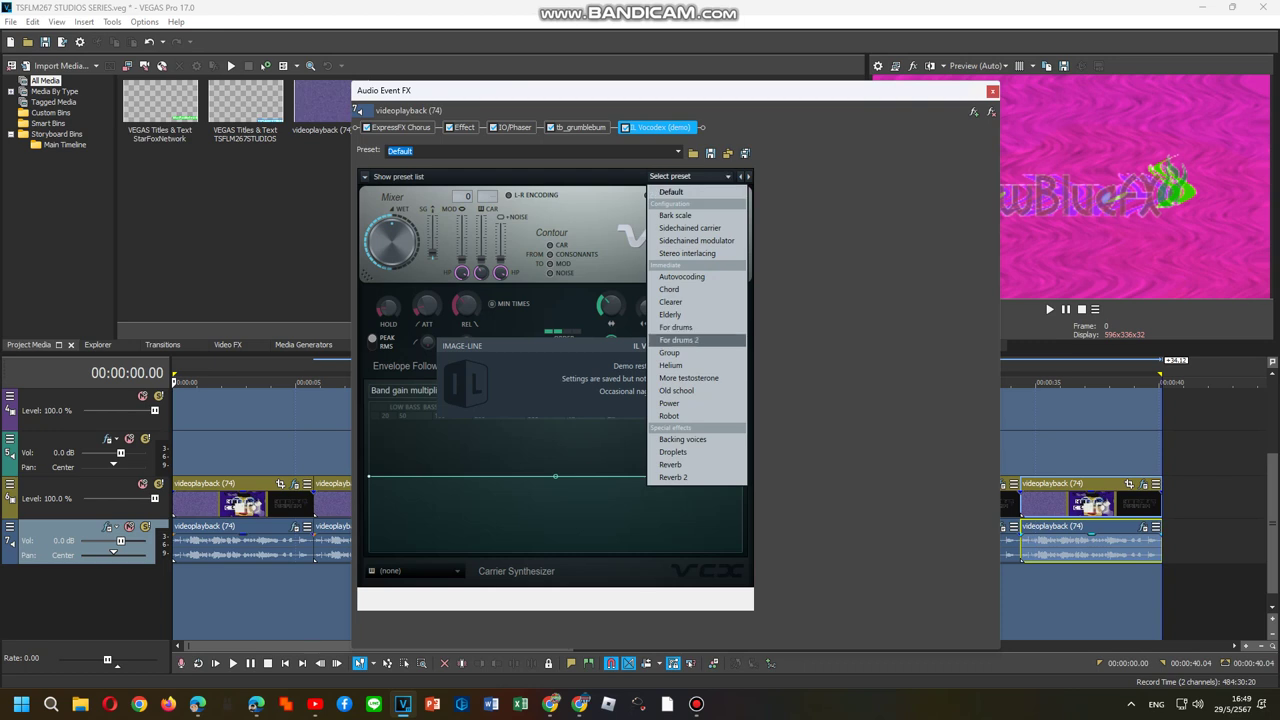
left_click(712, 341)
left_click_drag(611, 305, 611, 250)
left_click(415, 571)
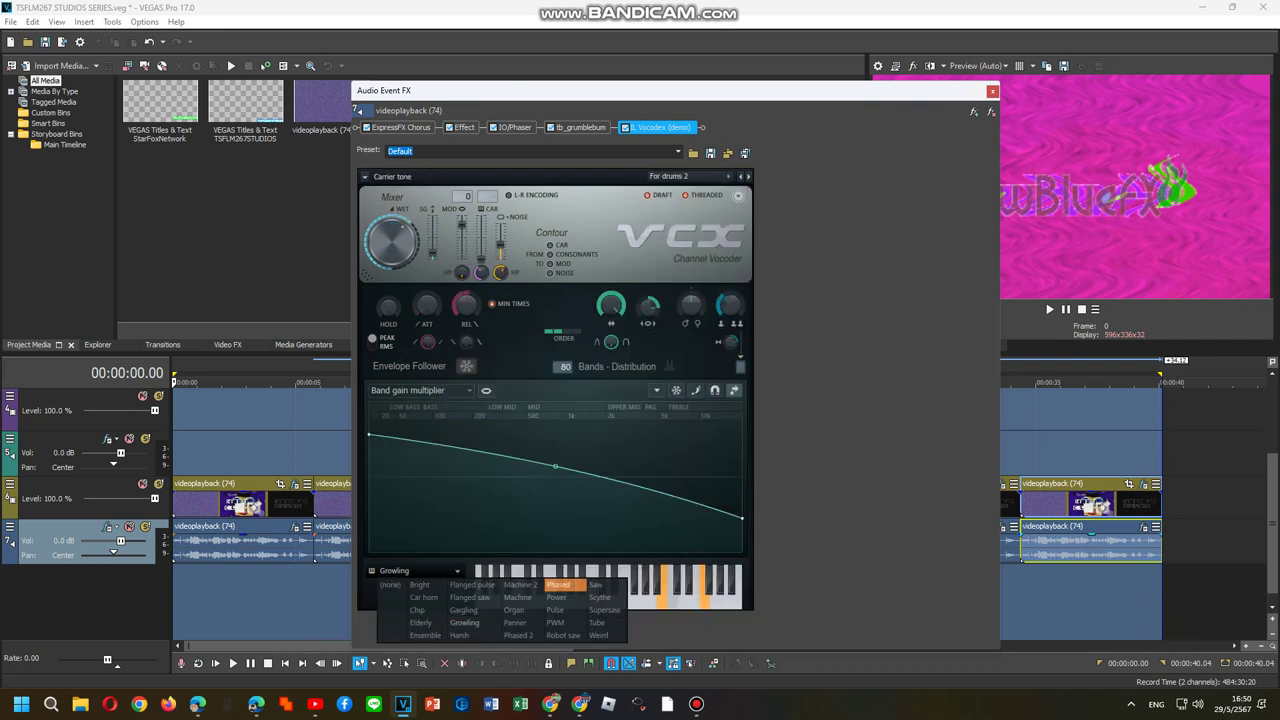
left_click(565, 584)
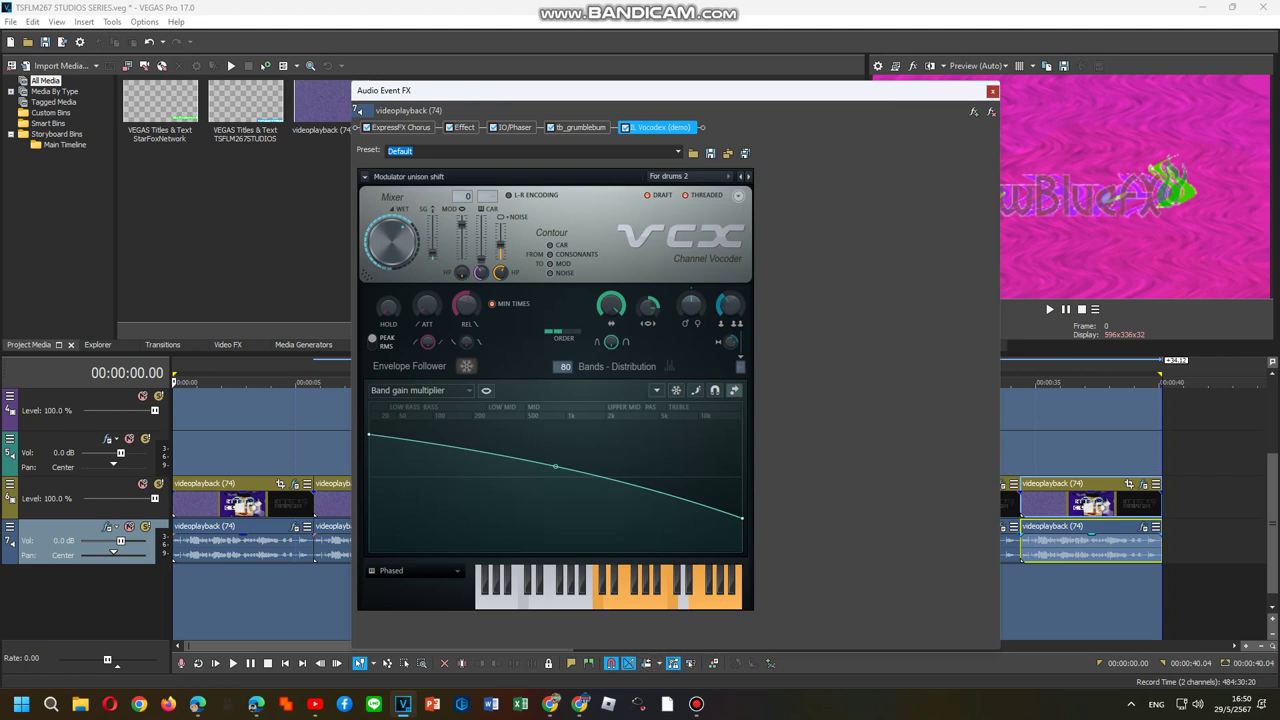
left_click(992, 91)
Play the start of the timeline briefly to preview the effects, stop playback and clear the clip selection.
key("space")
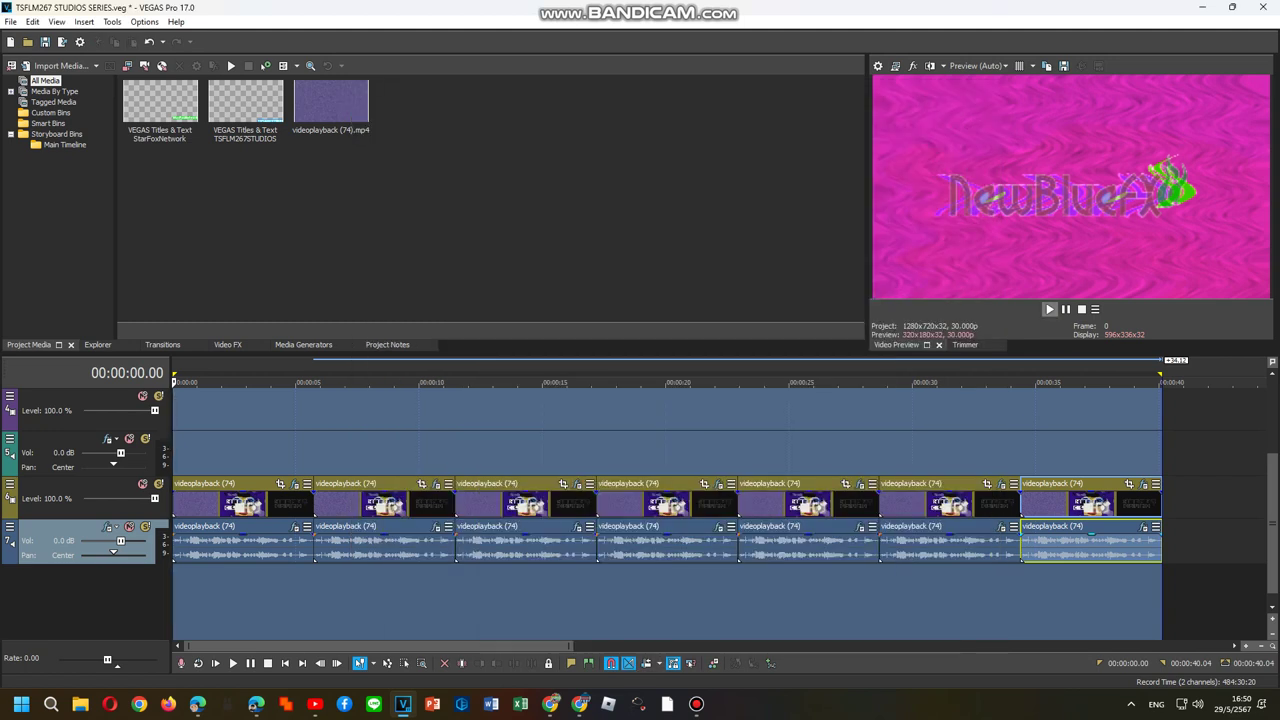
key("space")
key("space")
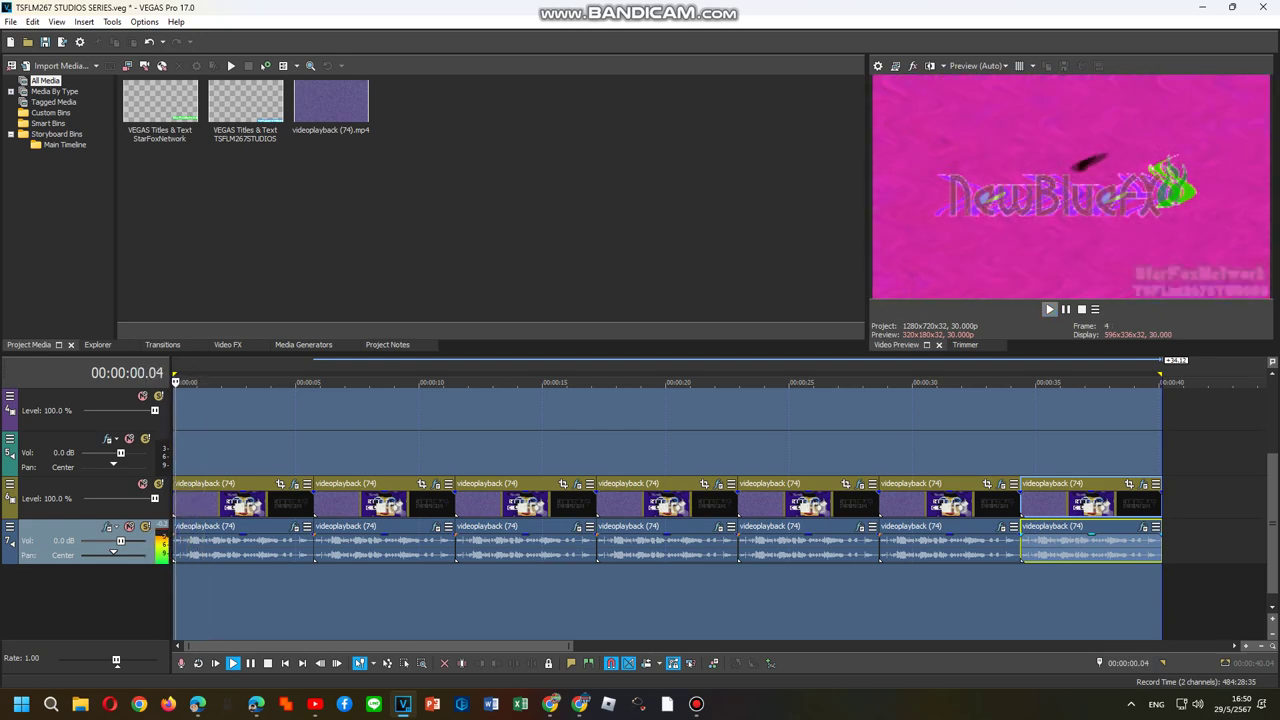
left_click(1009, 600)
double_click(1009, 453)
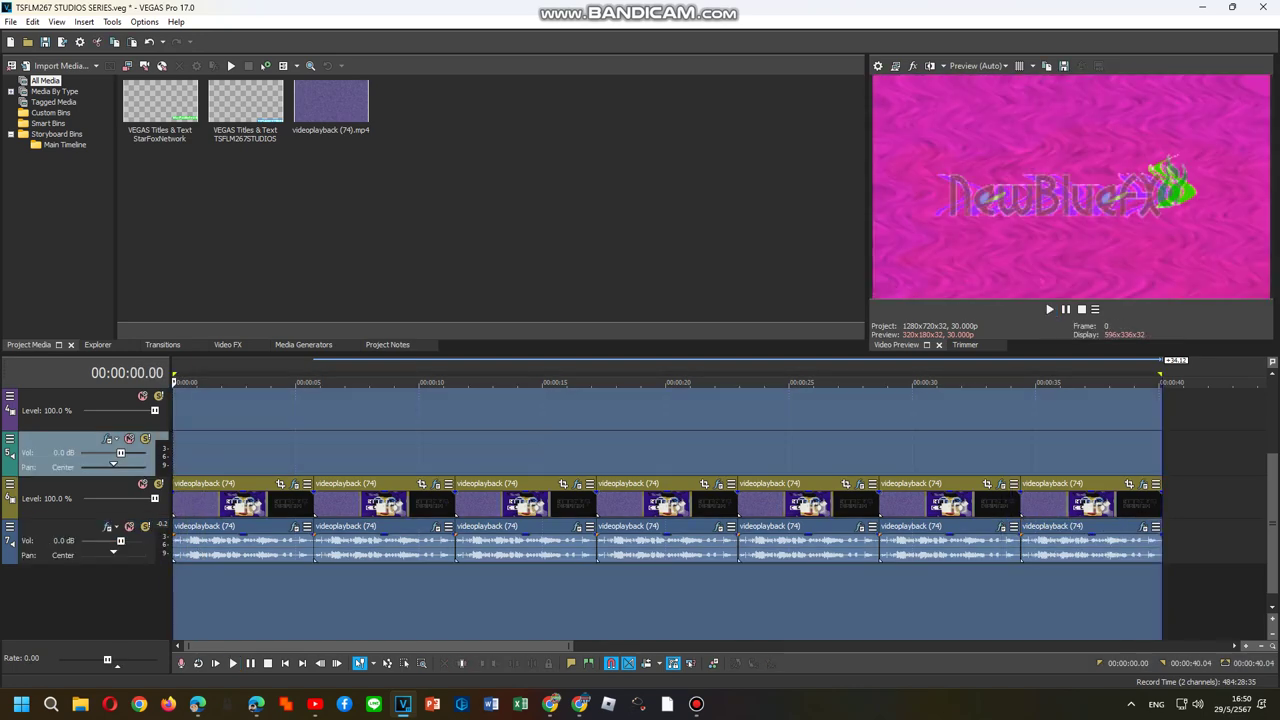
left_click(696, 704)
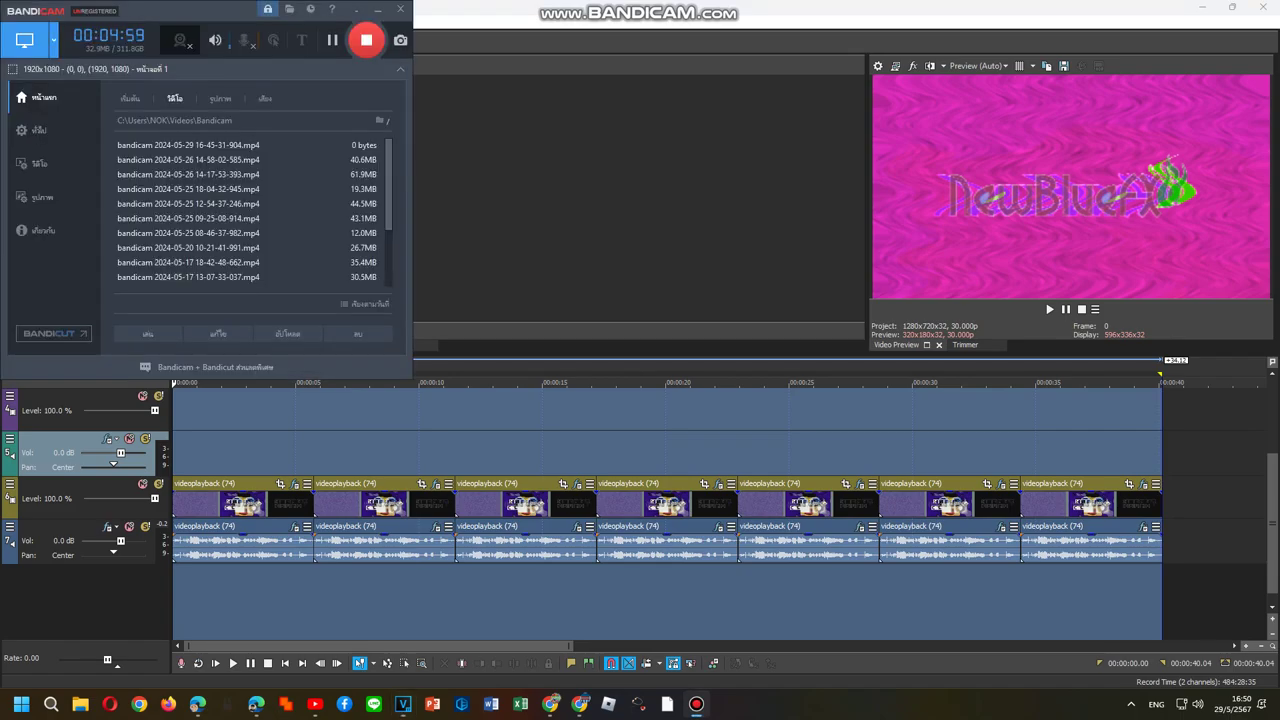